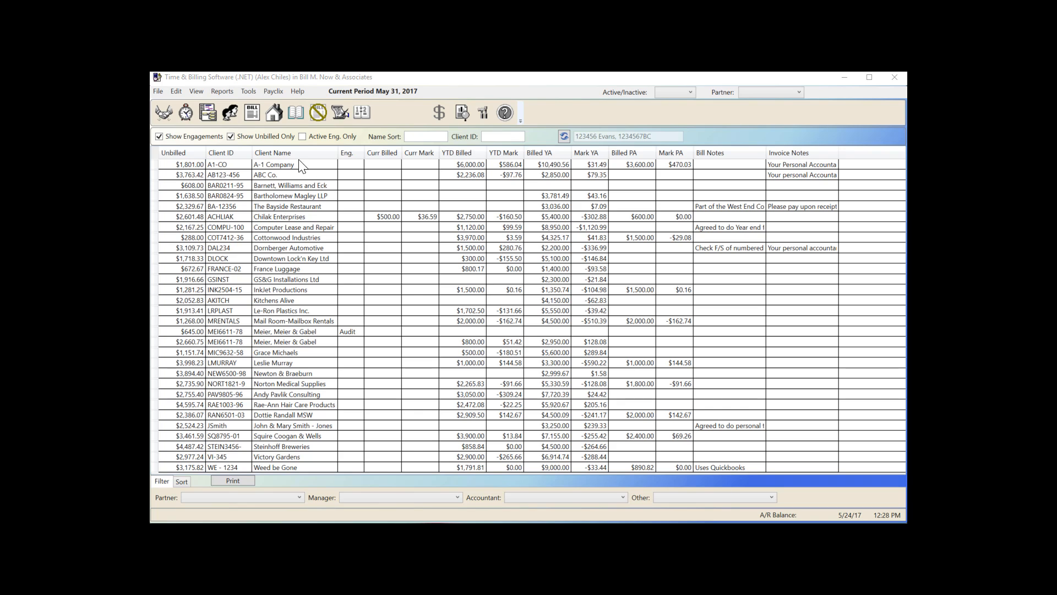
Include clients without unbilled work in the list and create a Quick Bill for A-1 Company with a final bill amount of 2000
click(246, 138)
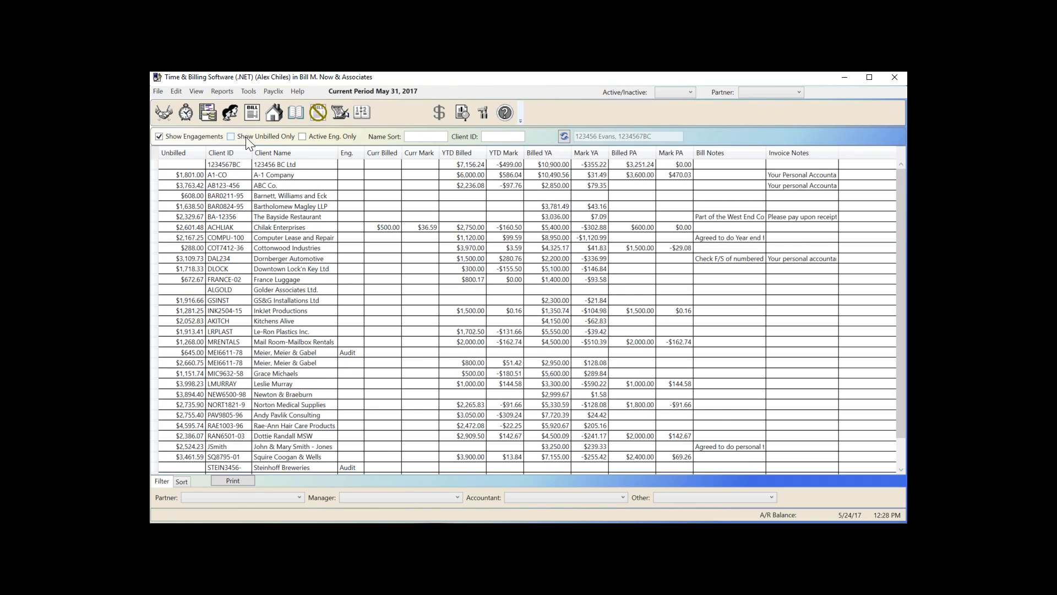
click(262, 176)
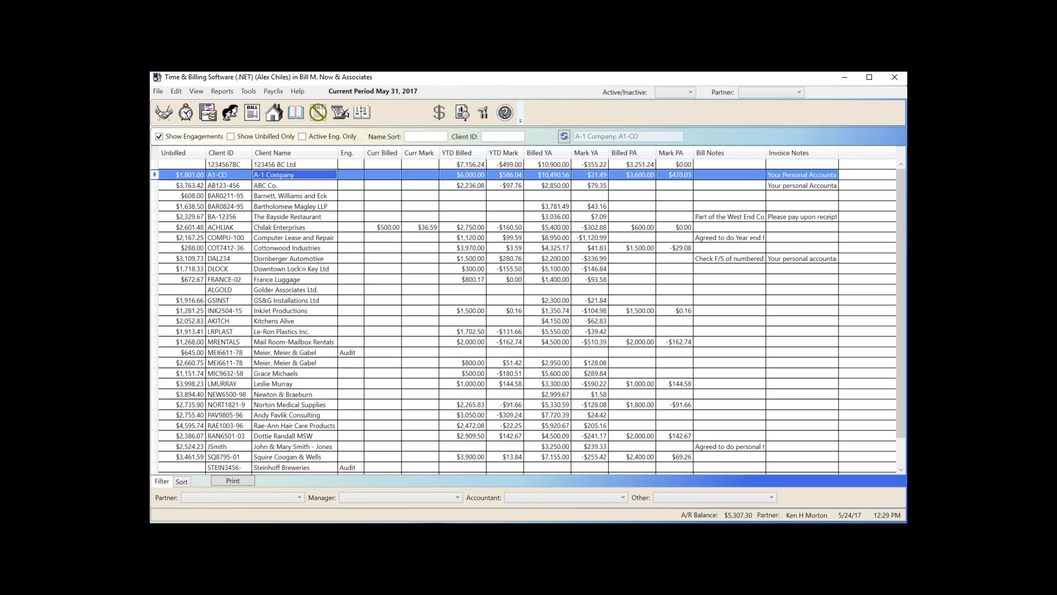
right_click(256, 177)
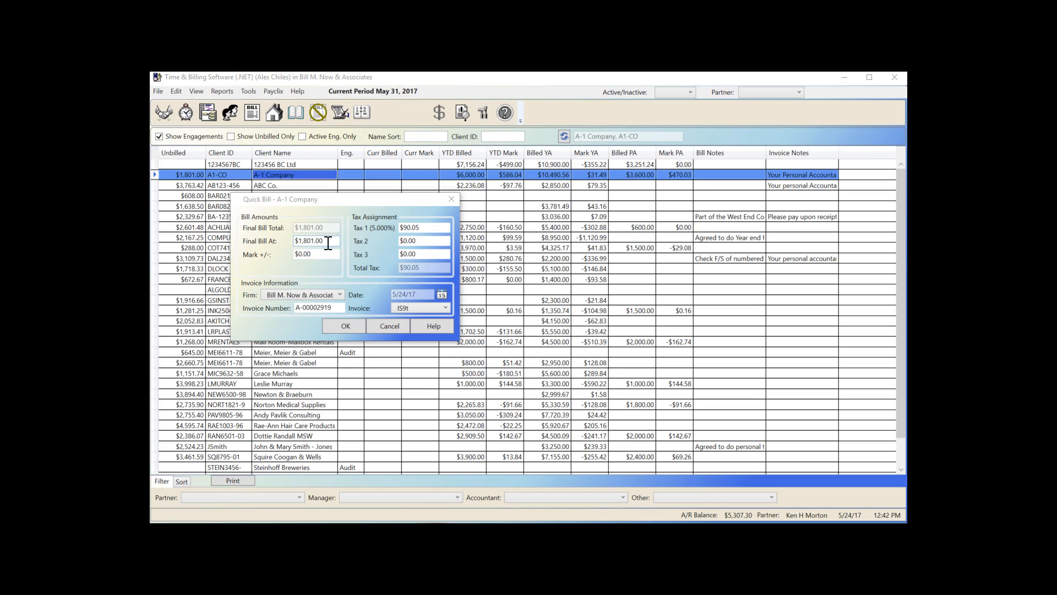
drag(328, 241, 269, 235)
text(2000)
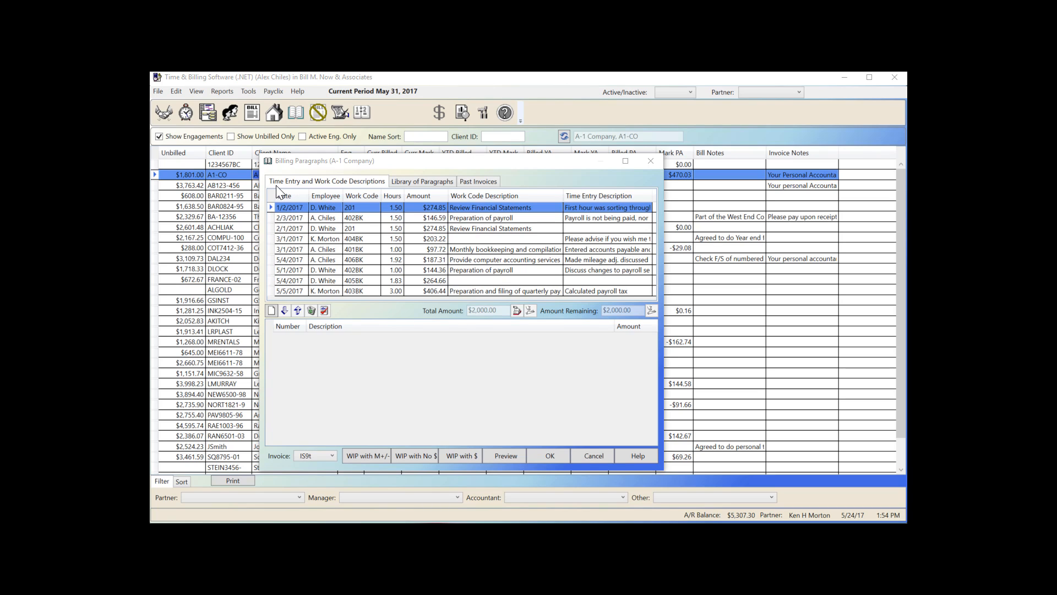
Look through the paragraph library and past invoices as sources of billing text, and return to the time entry and work code descriptions
click(411, 182)
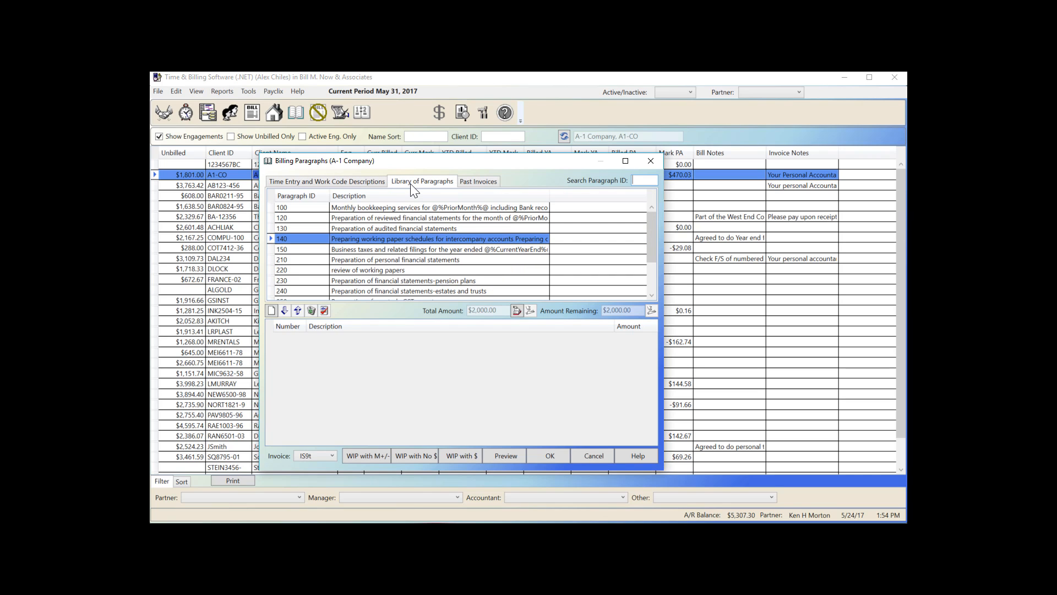
click(477, 182)
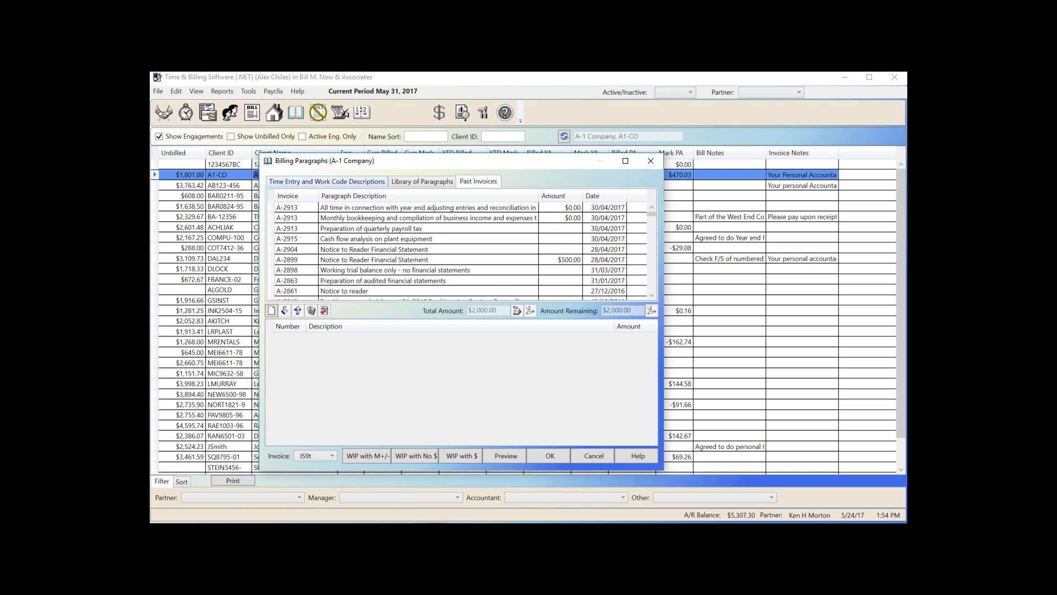
click(326, 181)
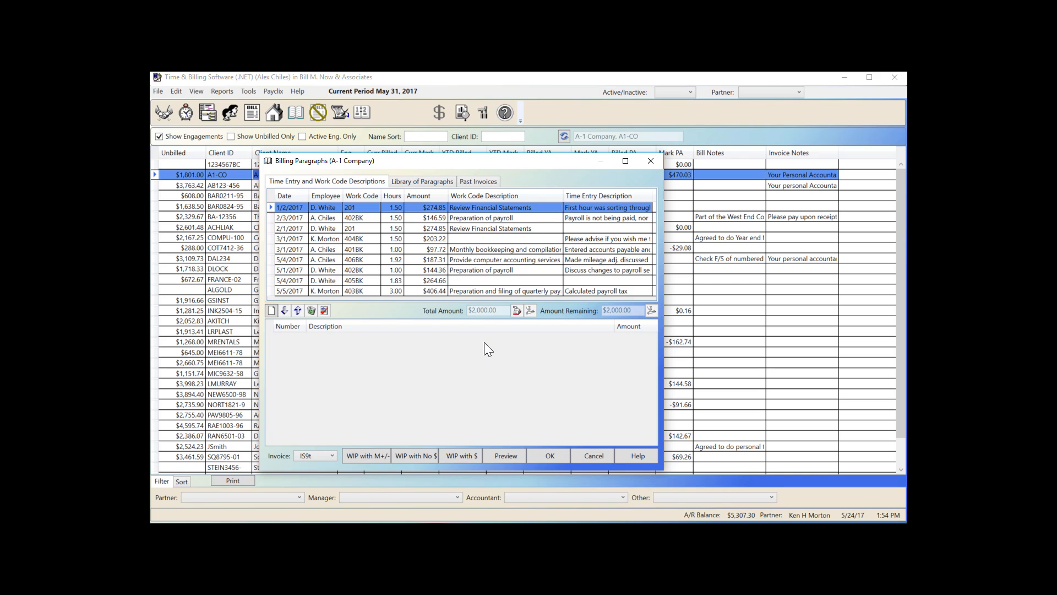
Add the 3/1/2017 monthly bookkeeping work code description as a billing paragraph and append that entry's time entry description to it
click(476, 248)
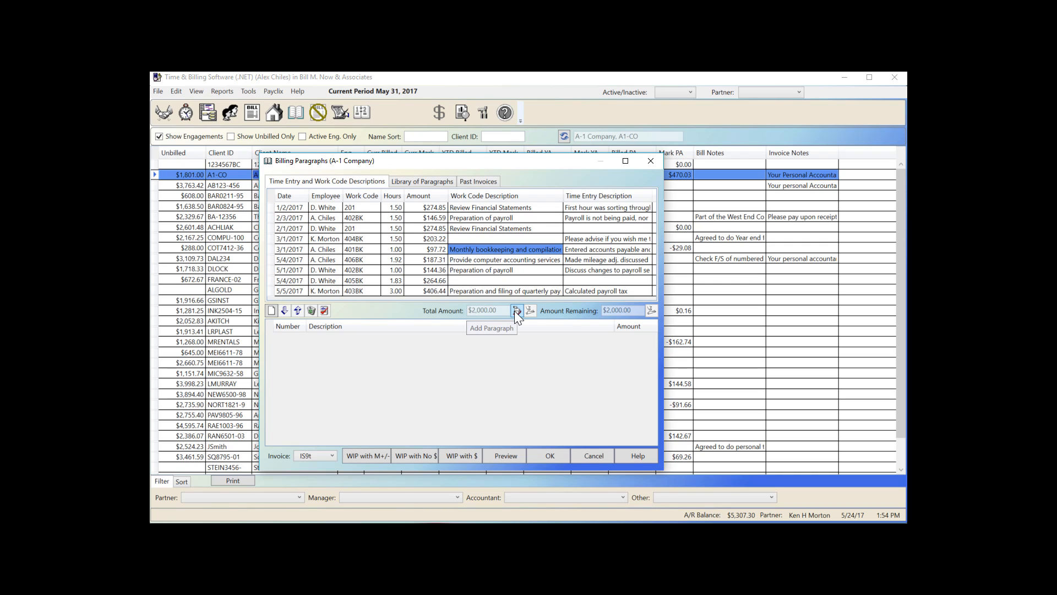
click(271, 251)
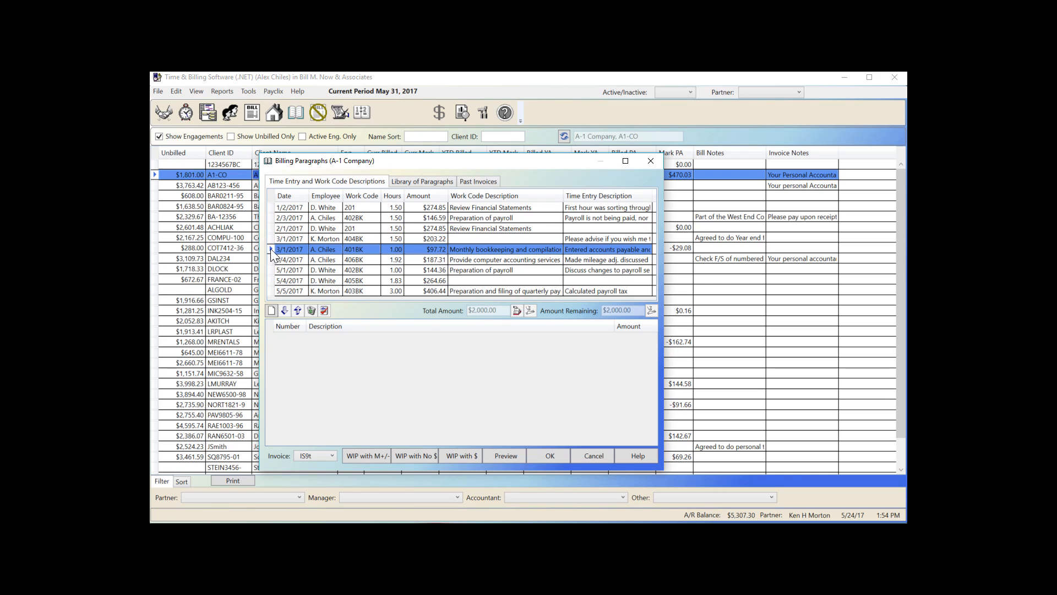
drag(271, 254, 364, 328)
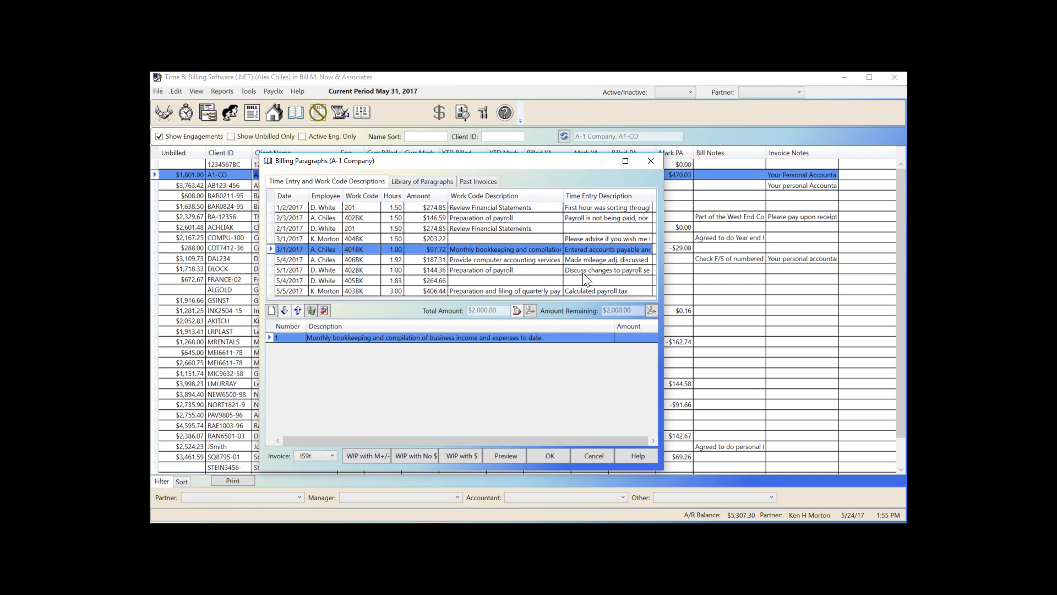
click(593, 250)
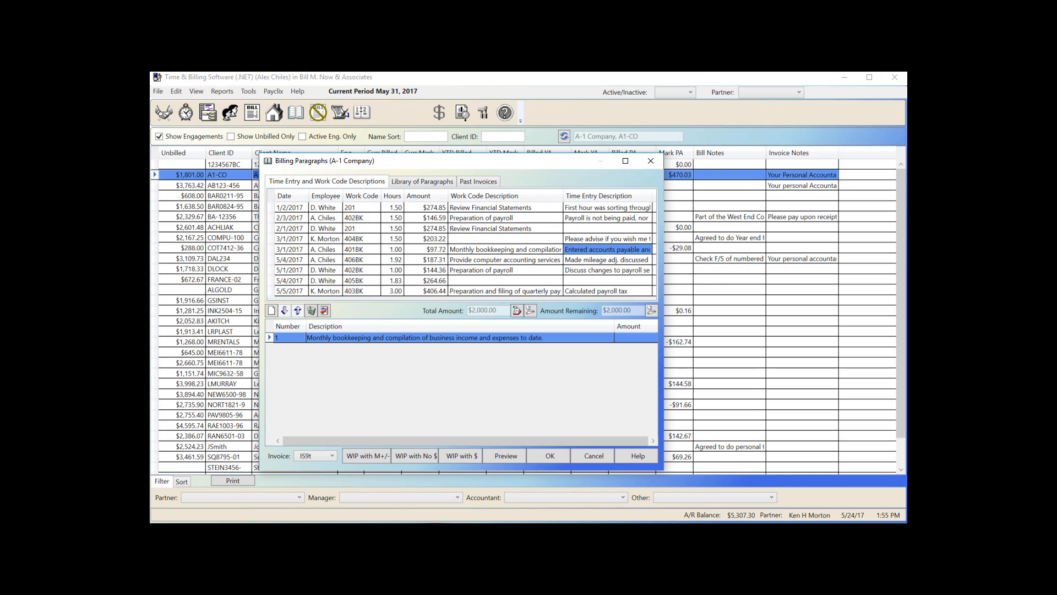
click(531, 312)
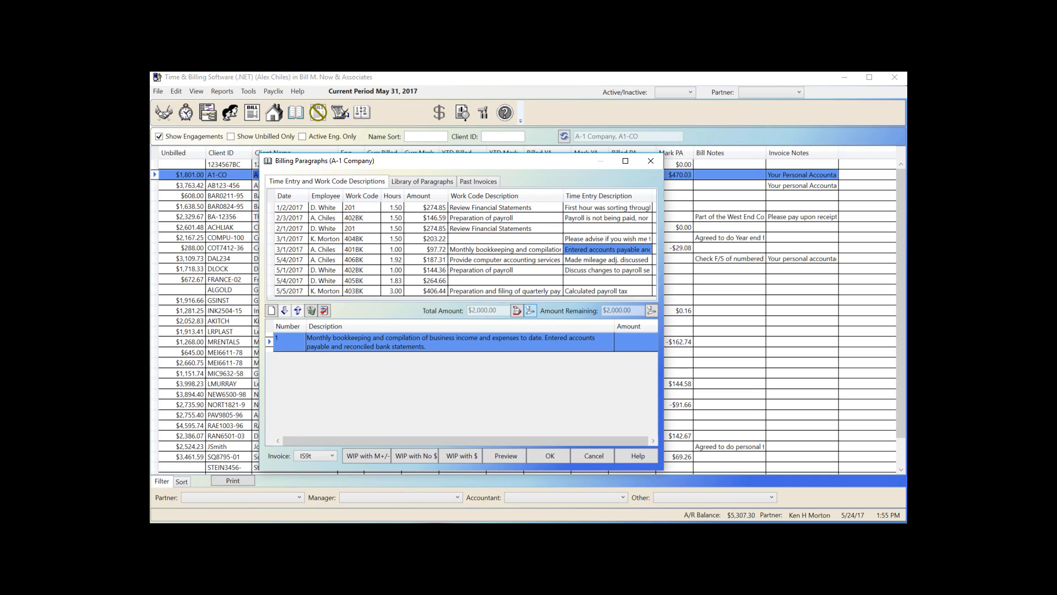
Add library paragraph 140 about working paper schedules as a second billing paragraph and show the paragraphs from past invoices
click(417, 182)
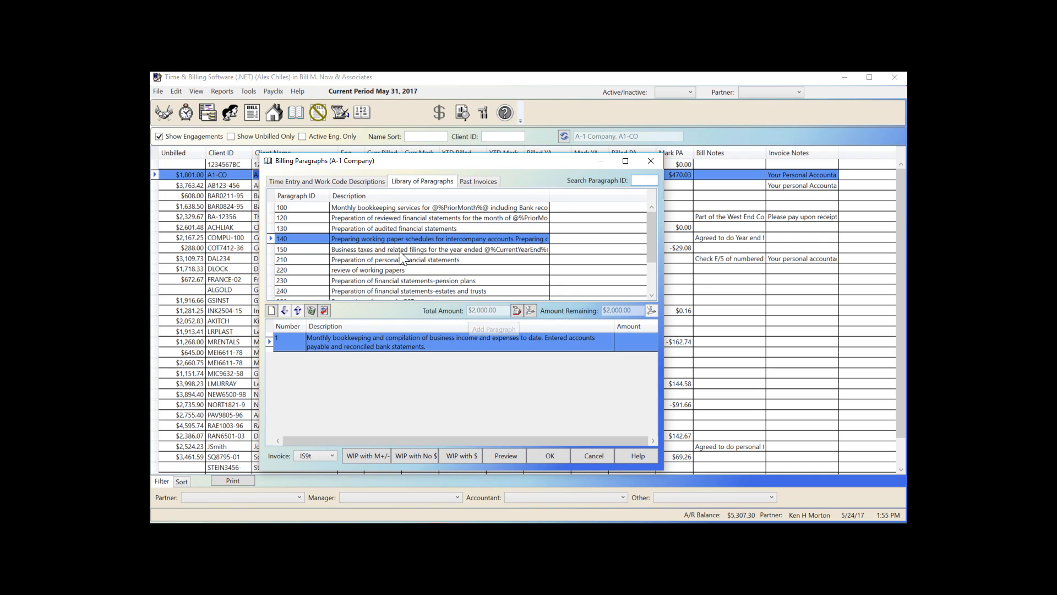
double_click(272, 239)
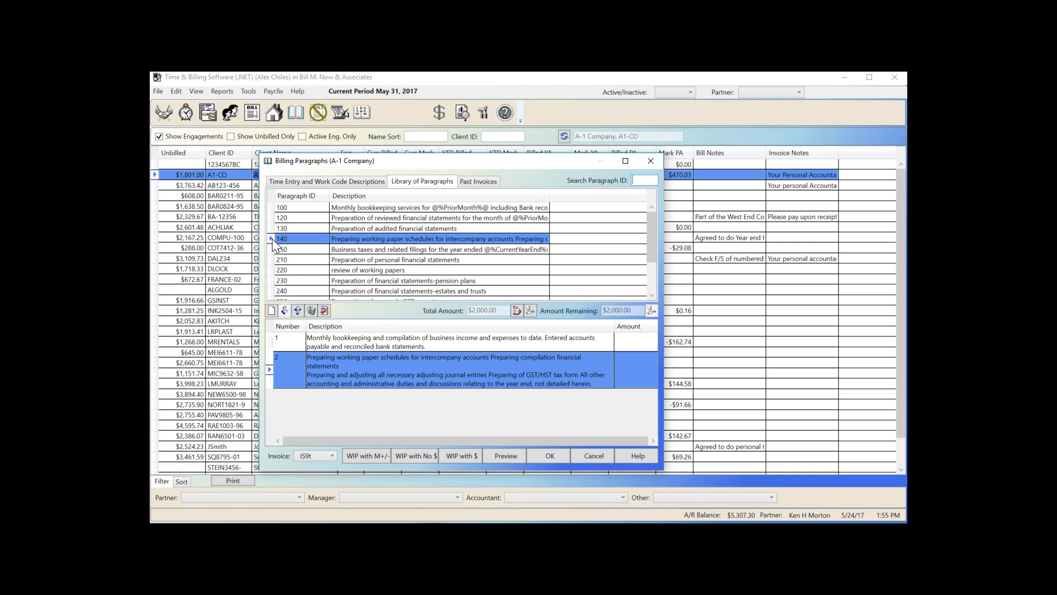
click(478, 181)
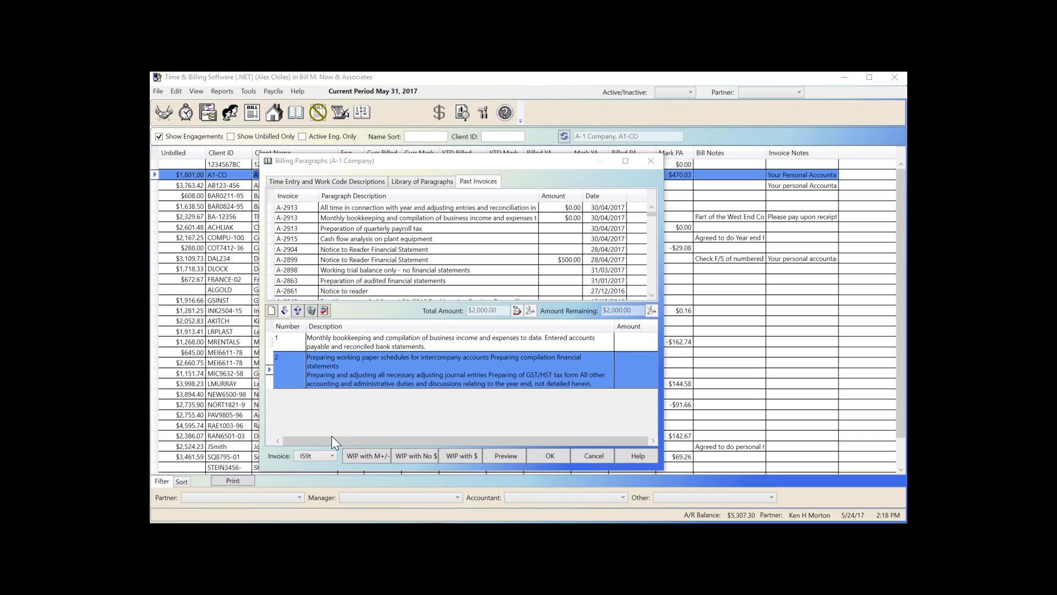
Preview the A-1 Company invoice in the IS9t format and close the preview document
click(332, 456)
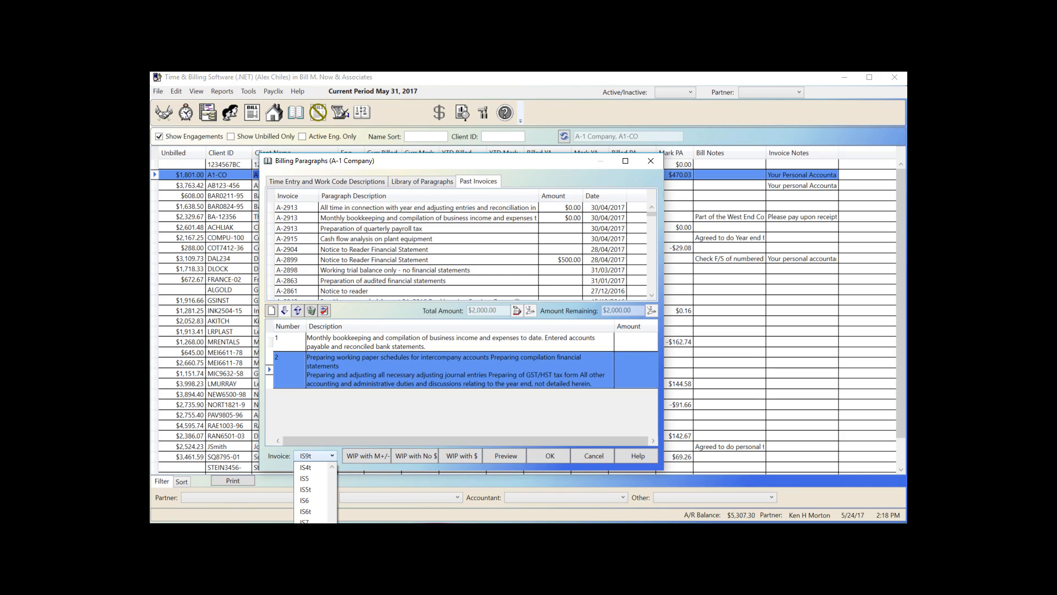
click(331, 457)
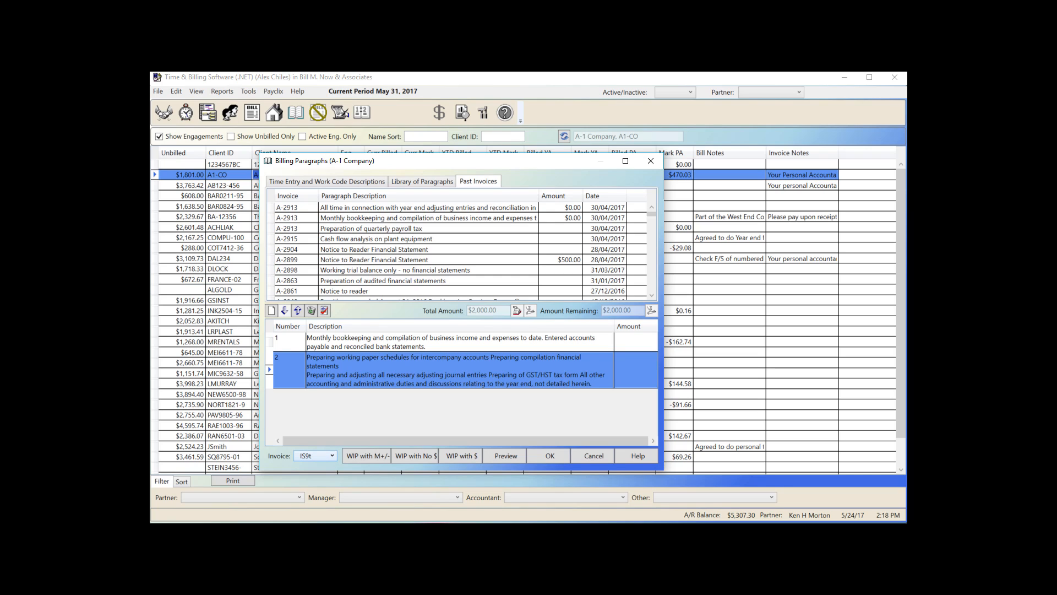
click(507, 457)
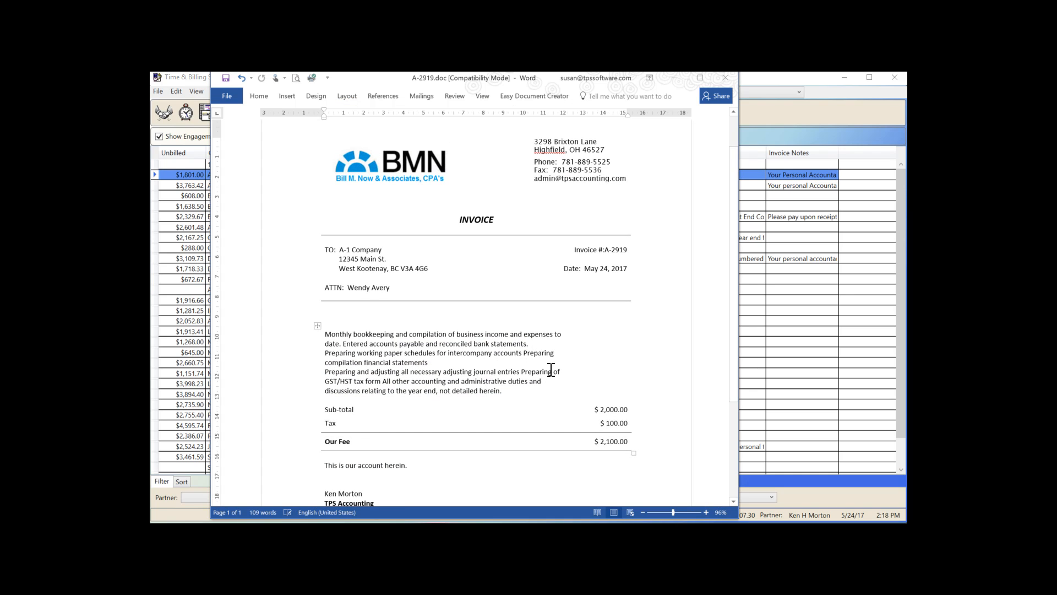
click(725, 78)
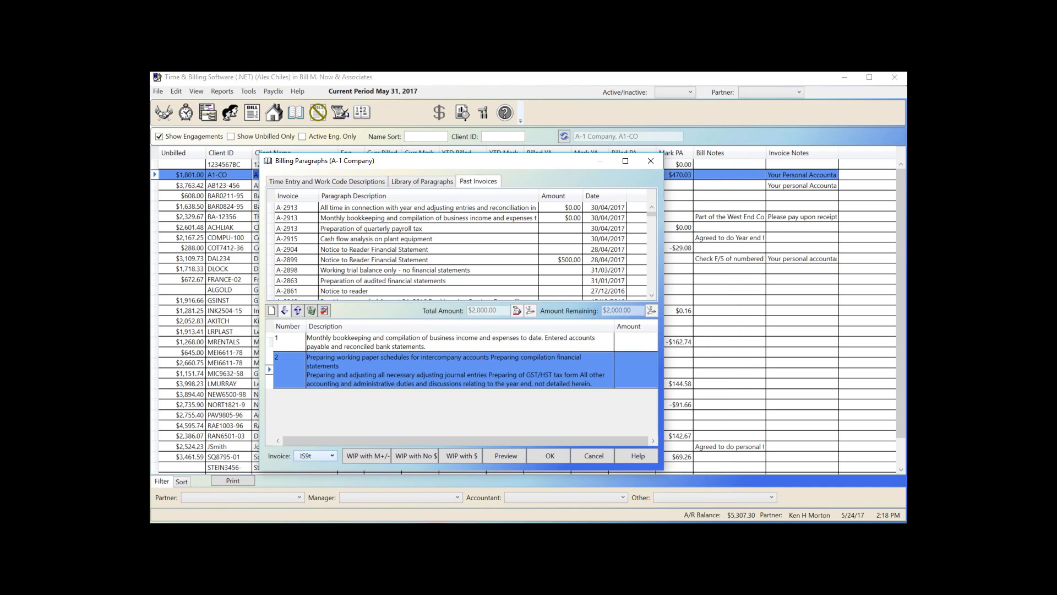
Switch the invoice format to IS8t, preview the resulting statement of account, and close the document
click(332, 456)
click(309, 476)
click(511, 453)
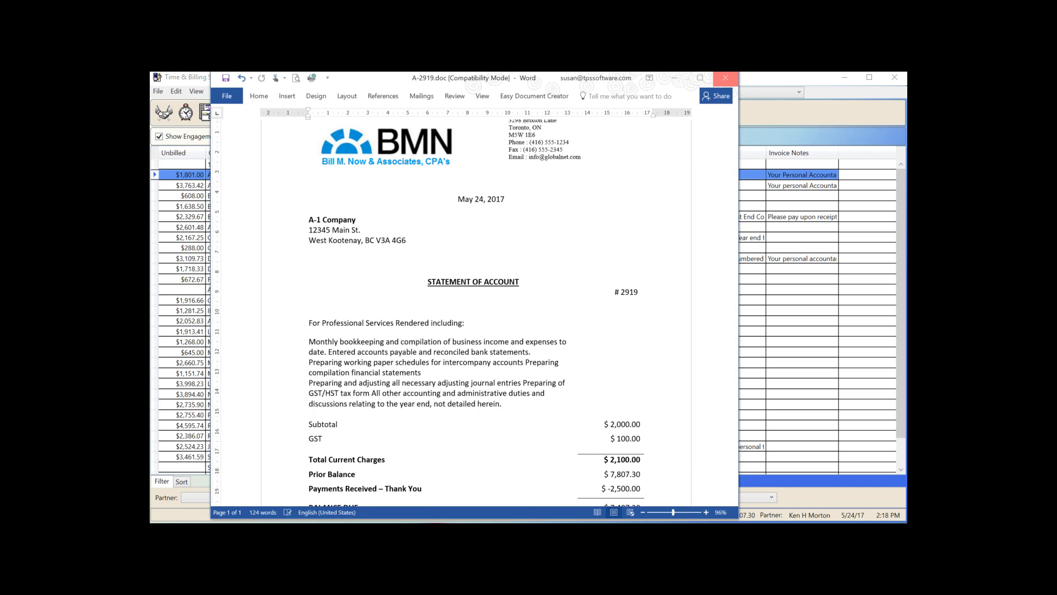
click(724, 79)
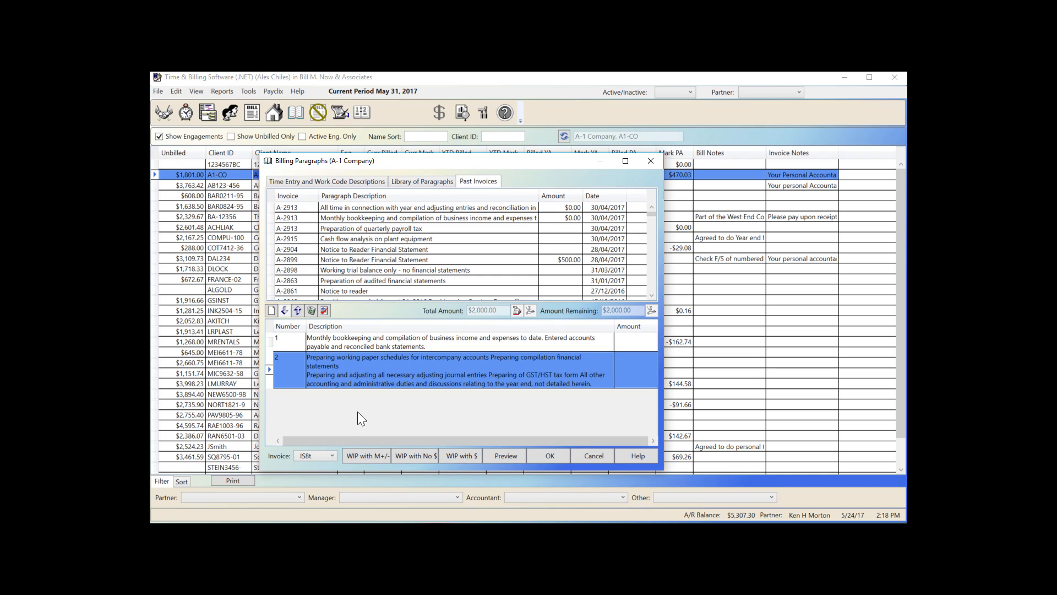
Set the invoice format for the A-1 Company bill to ID1t
click(332, 456)
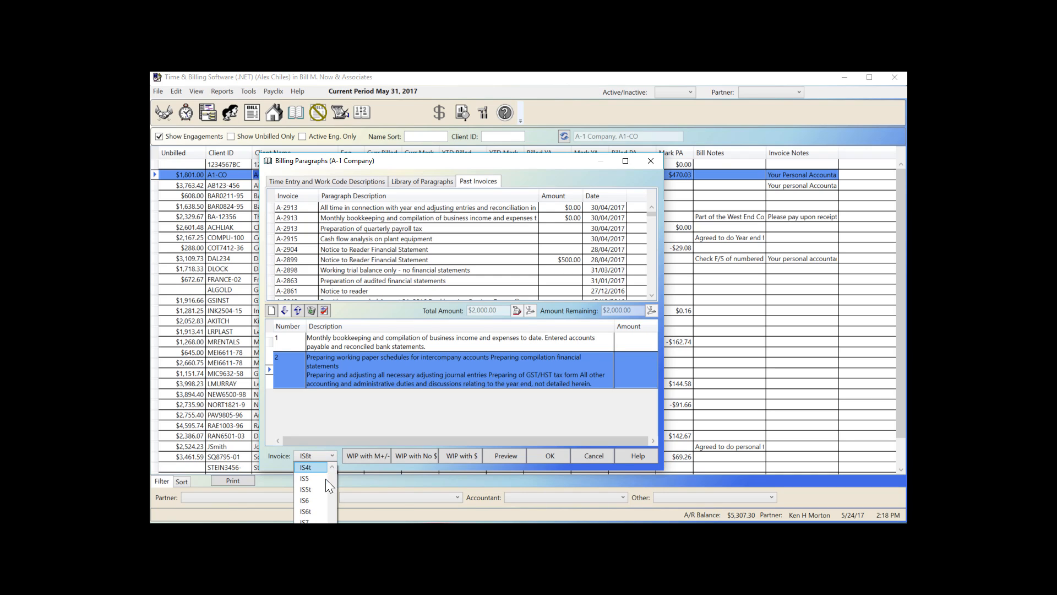
click(332, 475)
click(309, 500)
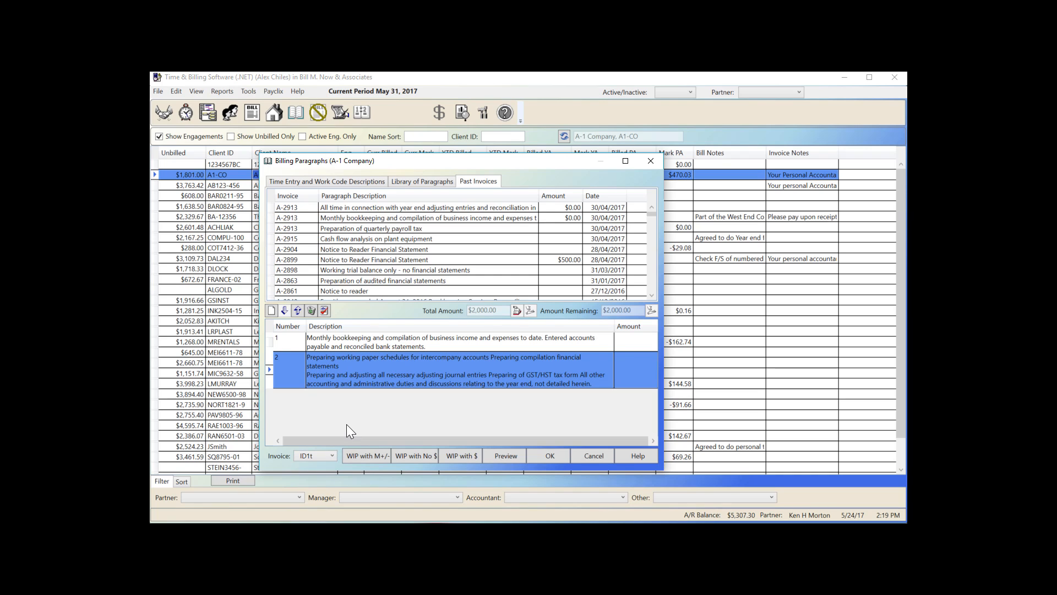
Delete both billing paragraphs from the A-1 Company invoice and show the time entry and work code descriptions
click(325, 182)
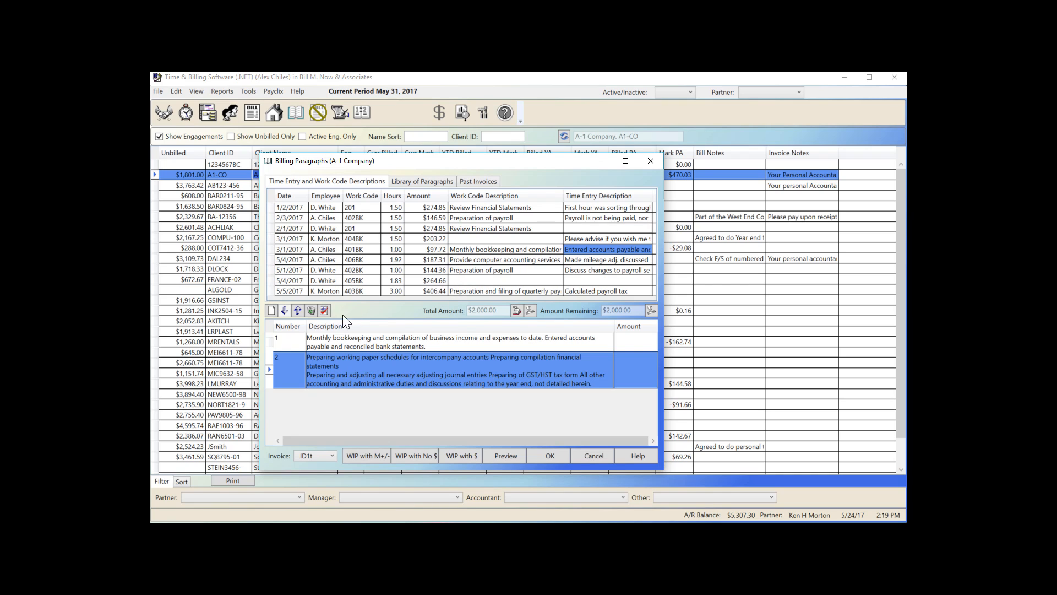
click(282, 346)
click(312, 310)
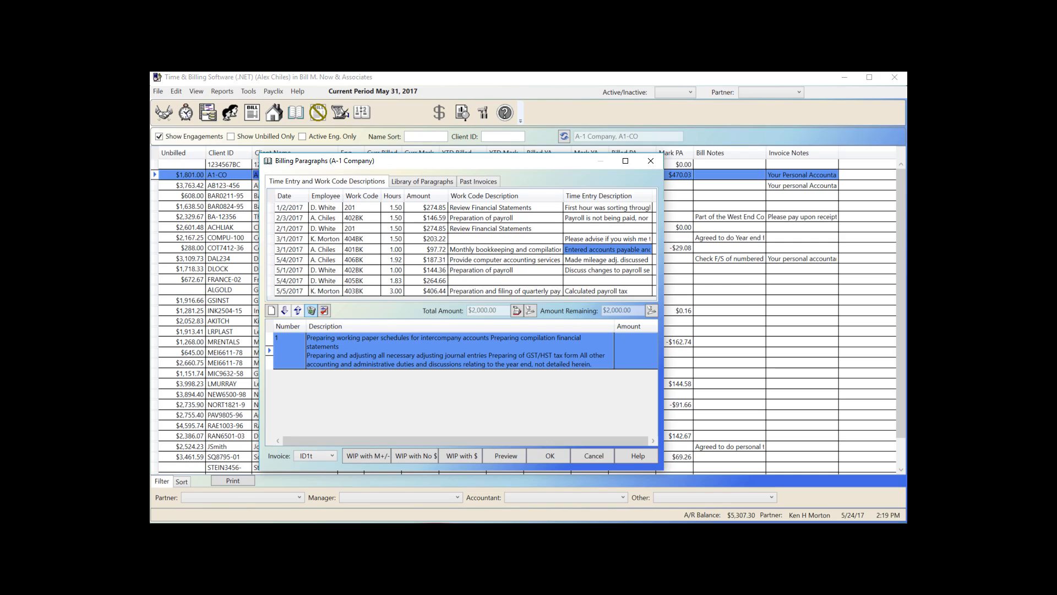
click(312, 310)
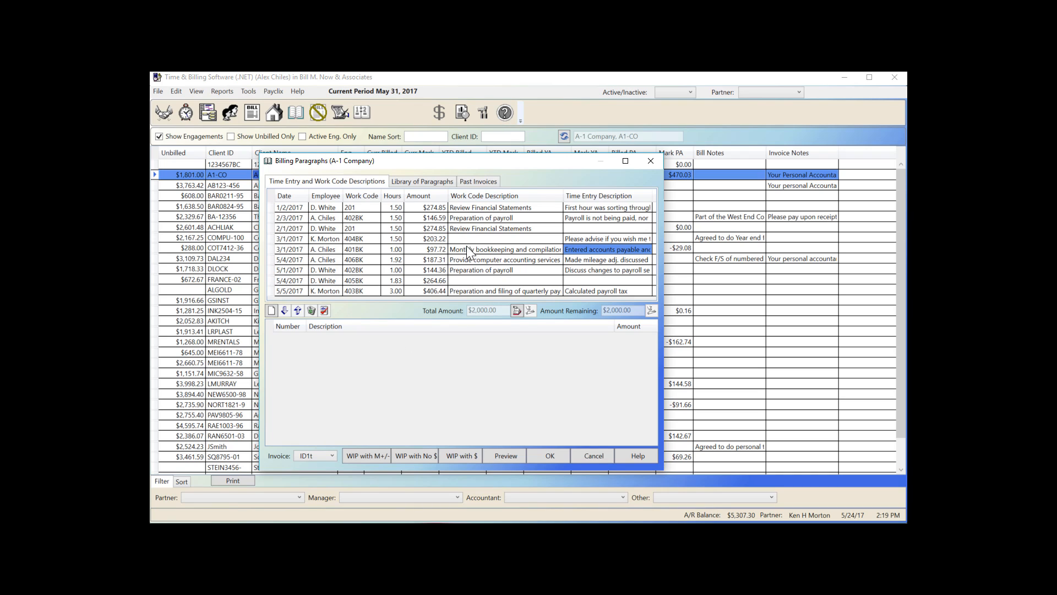
Preview the detailed ID1t invoice, close the preview, and accept the billing for A-1 Company
click(506, 456)
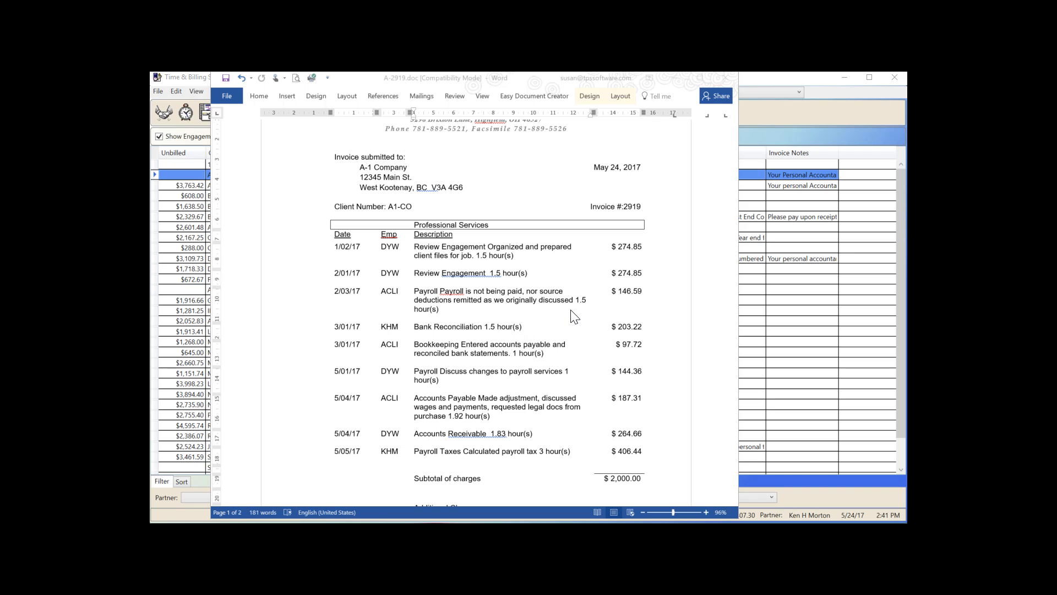
click(725, 78)
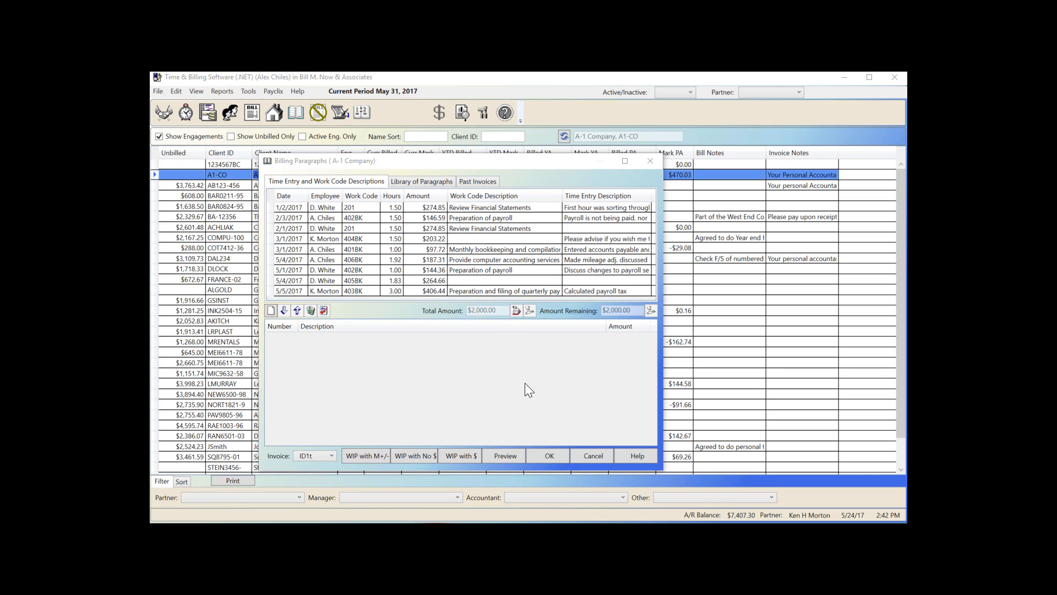
click(549, 456)
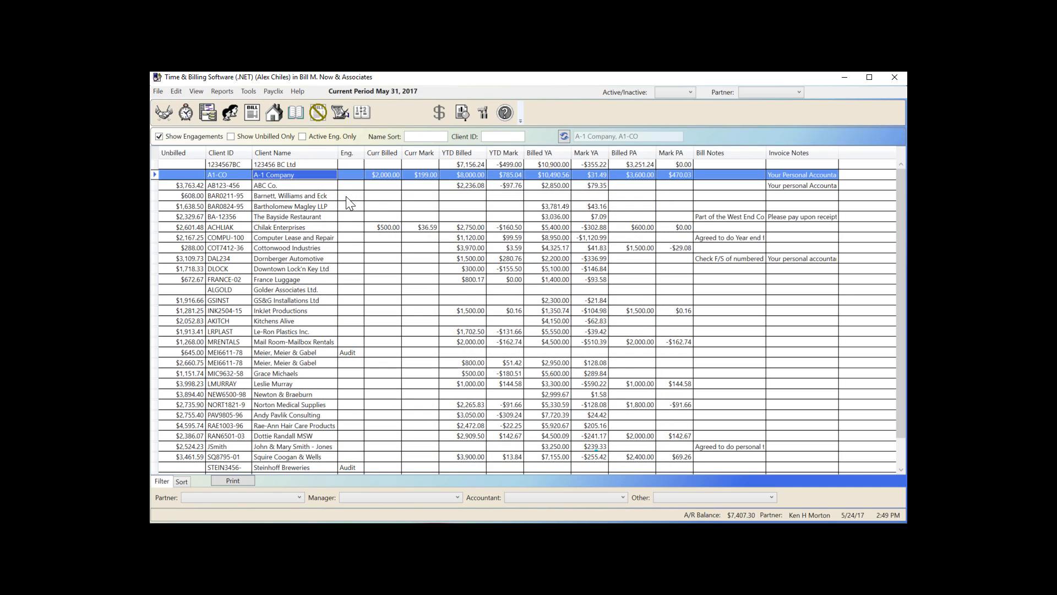
Create a Quick Bill for Barnett, Williams and Eck with a final bill amount of 650
click(347, 196)
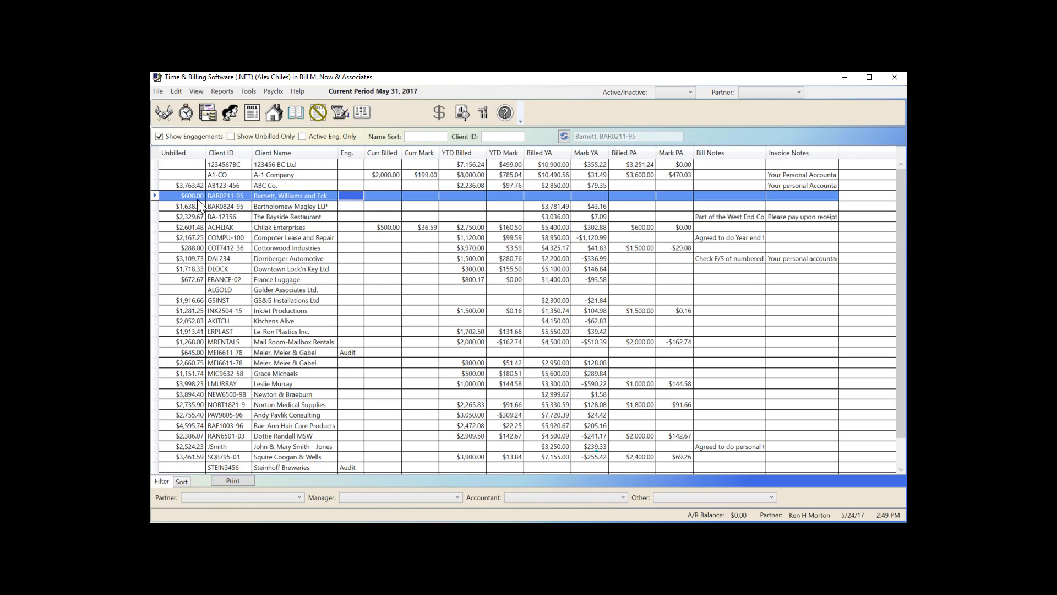
right_click(345, 197)
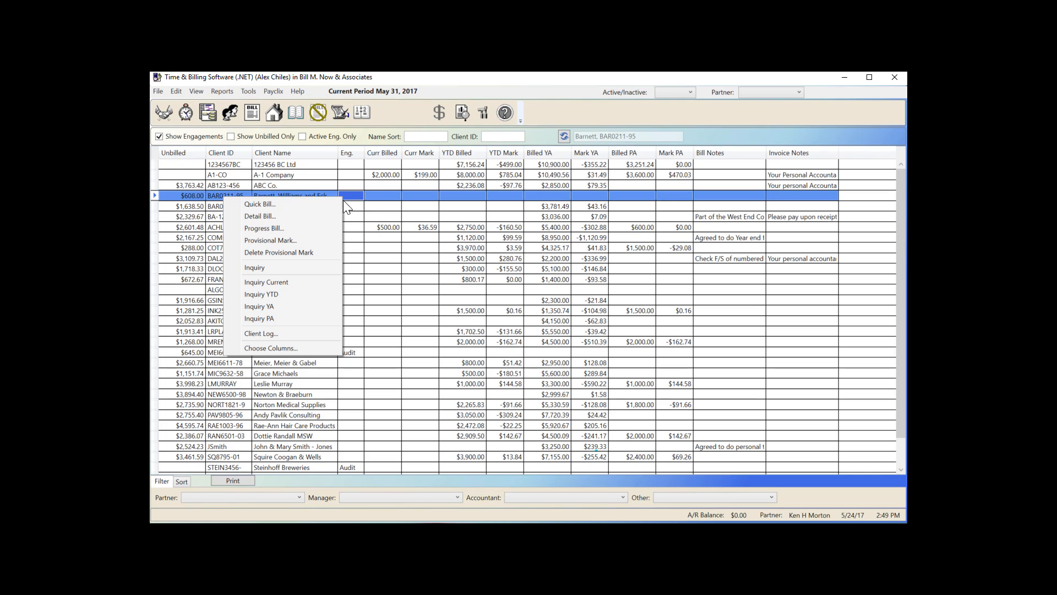
click(307, 205)
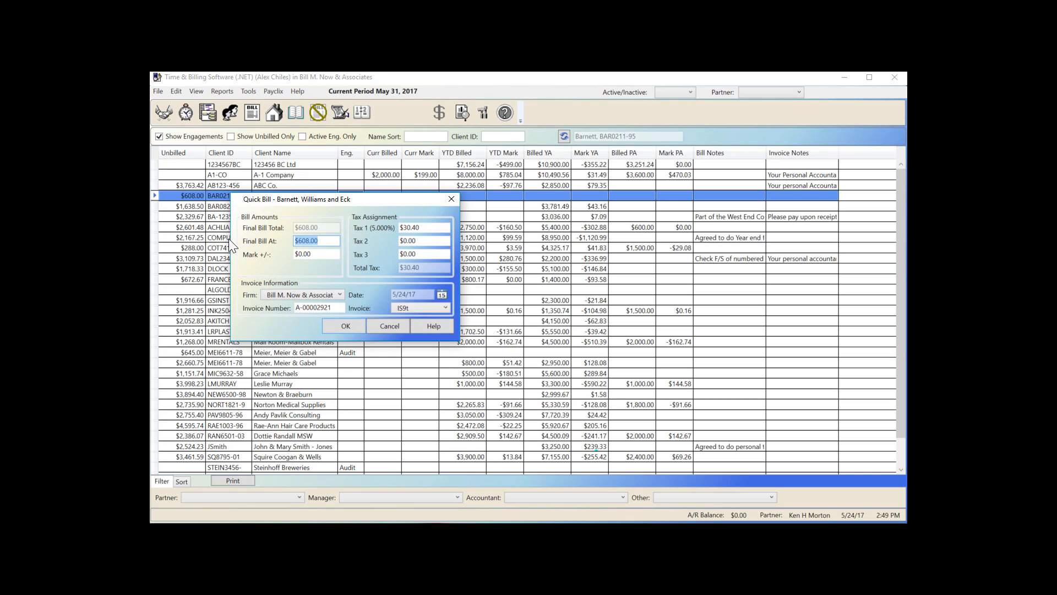
text(650)
click(352, 329)
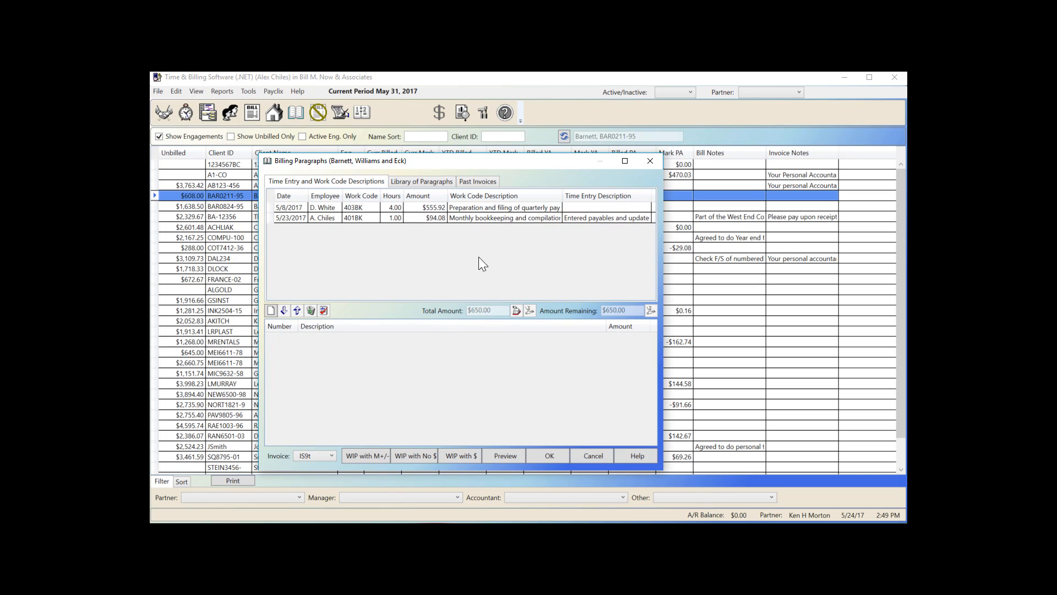
Add the quarterly payroll tax return and monthly bookkeeping work code descriptions as billing paragraphs for Barnett, Williams and Eck
click(493, 210)
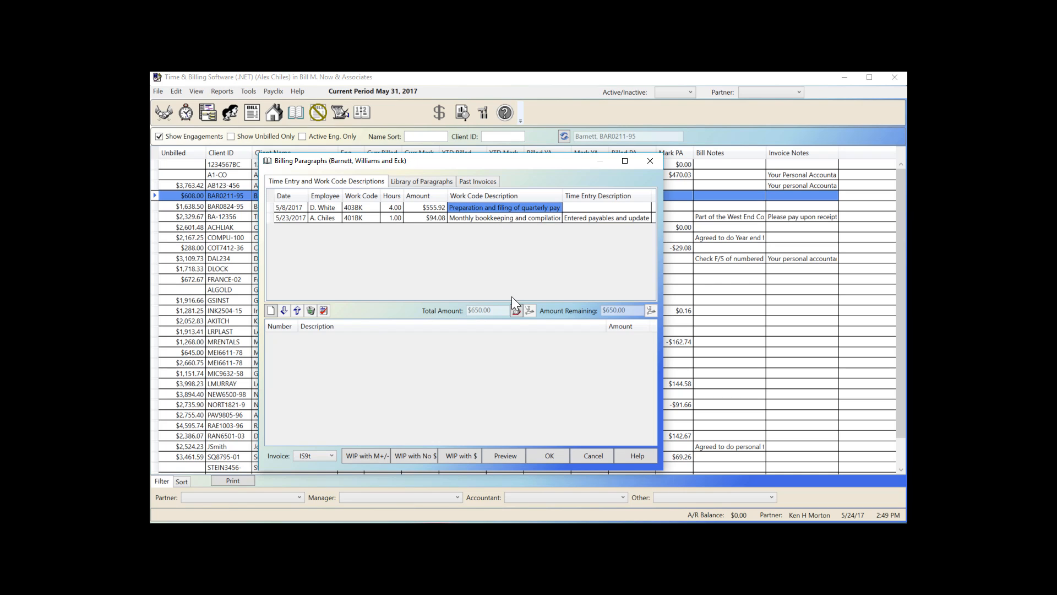
click(495, 218)
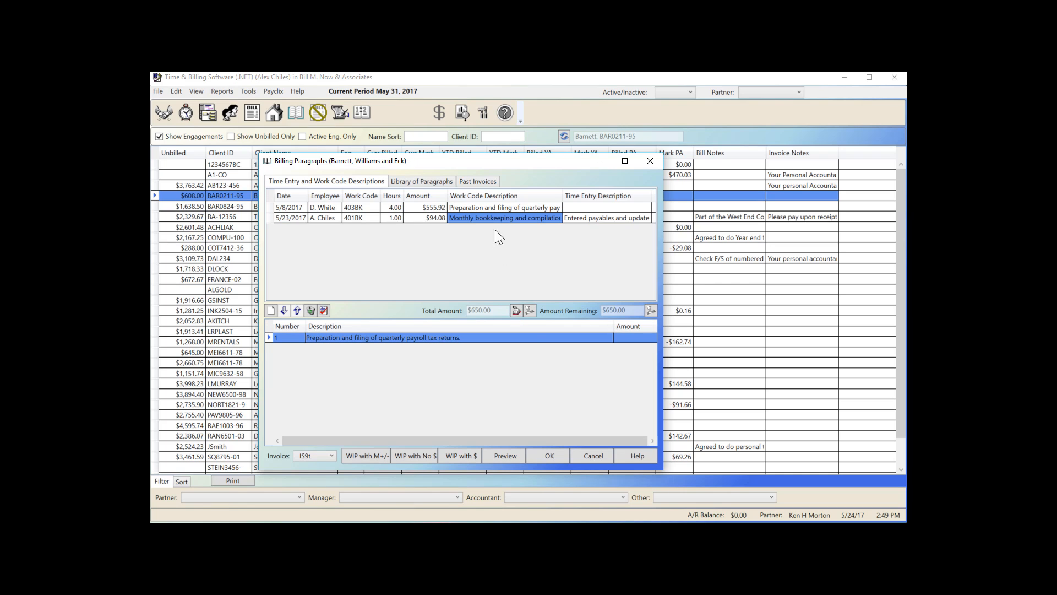
click(516, 310)
Set the payroll tax return paragraph to 350 and the monthly bookkeeping paragraph to 300, and preview the invoice
click(628, 337)
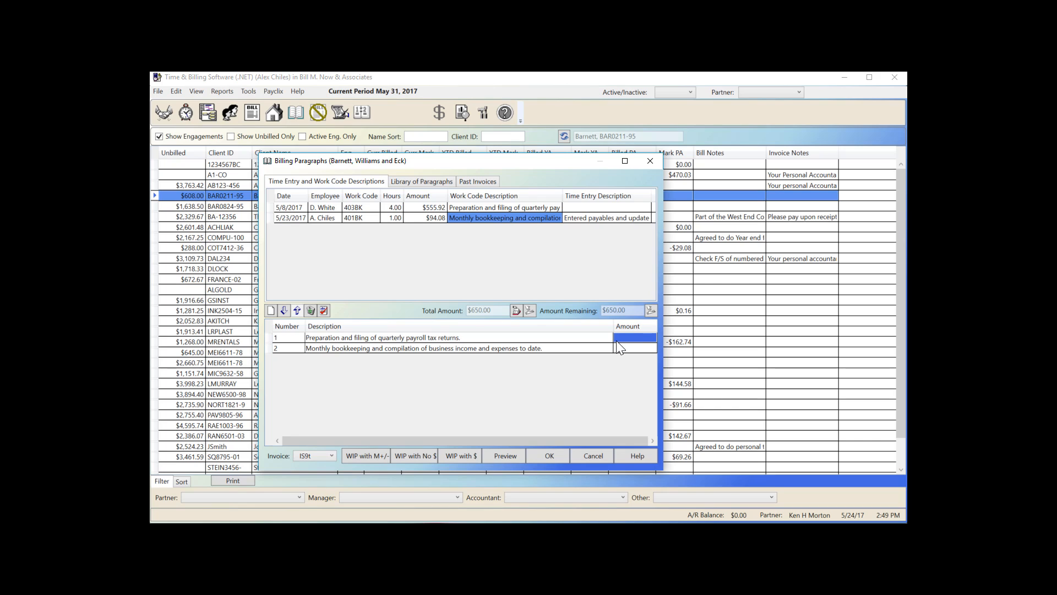
text(350)
key(Return)
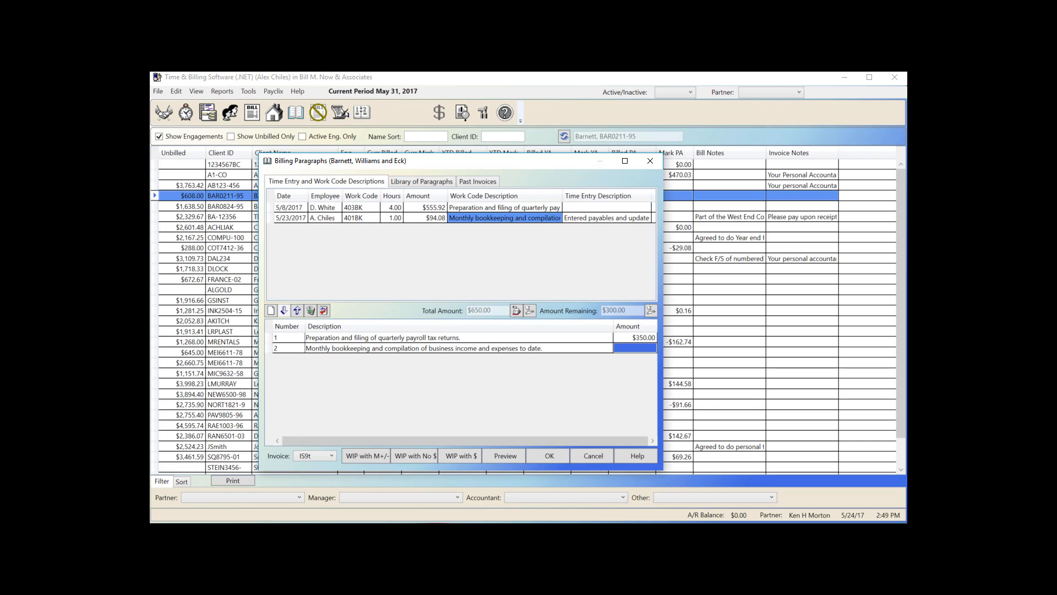
text(300)
click(602, 349)
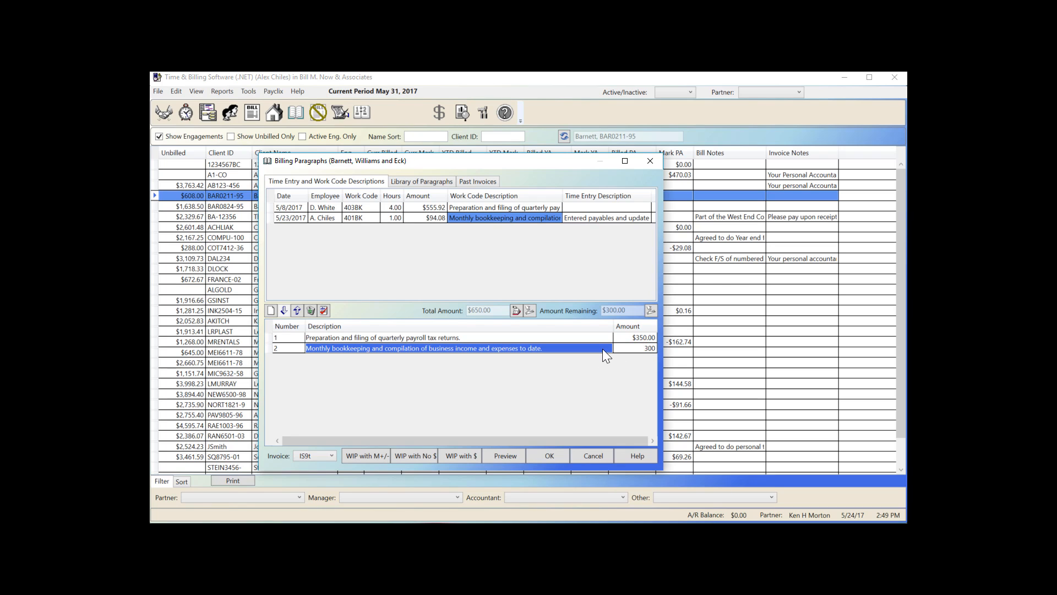
click(508, 457)
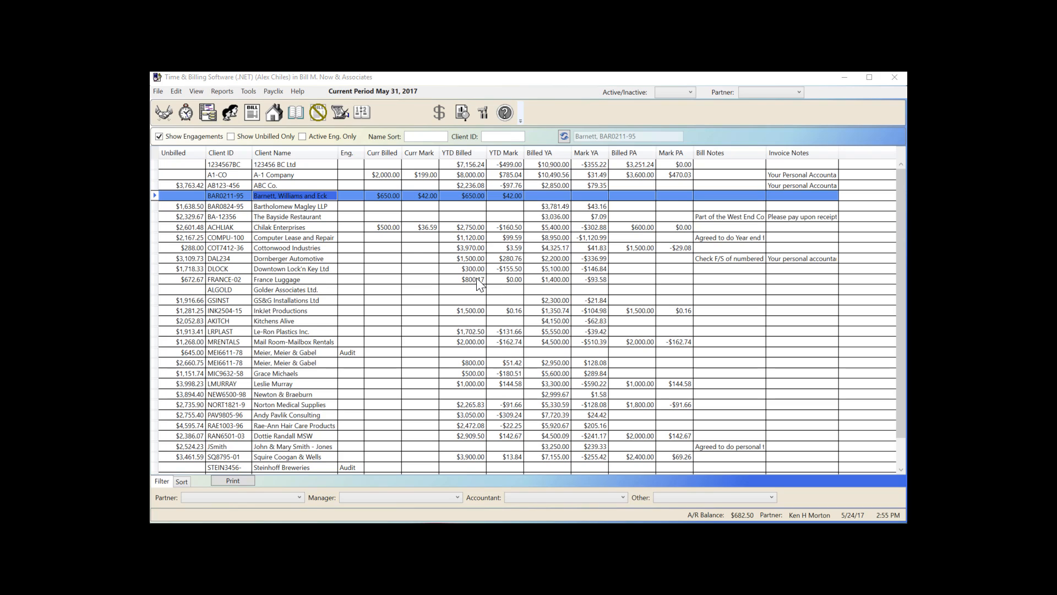
Open a Detail Bill for Computer Lease and Repair and sort its entries by date and by work code
click(304, 238)
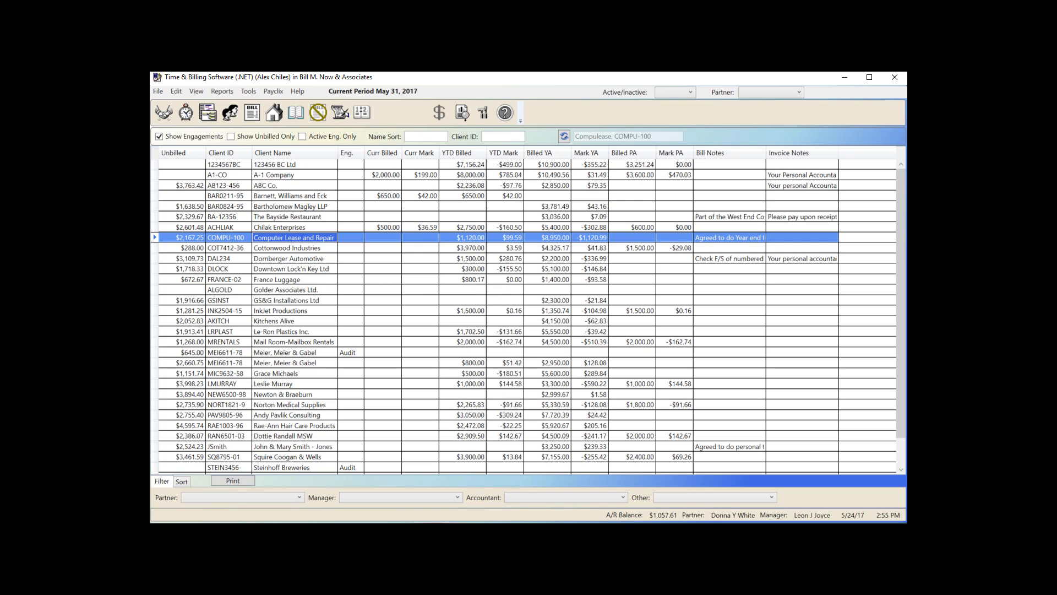
right_click(182, 237)
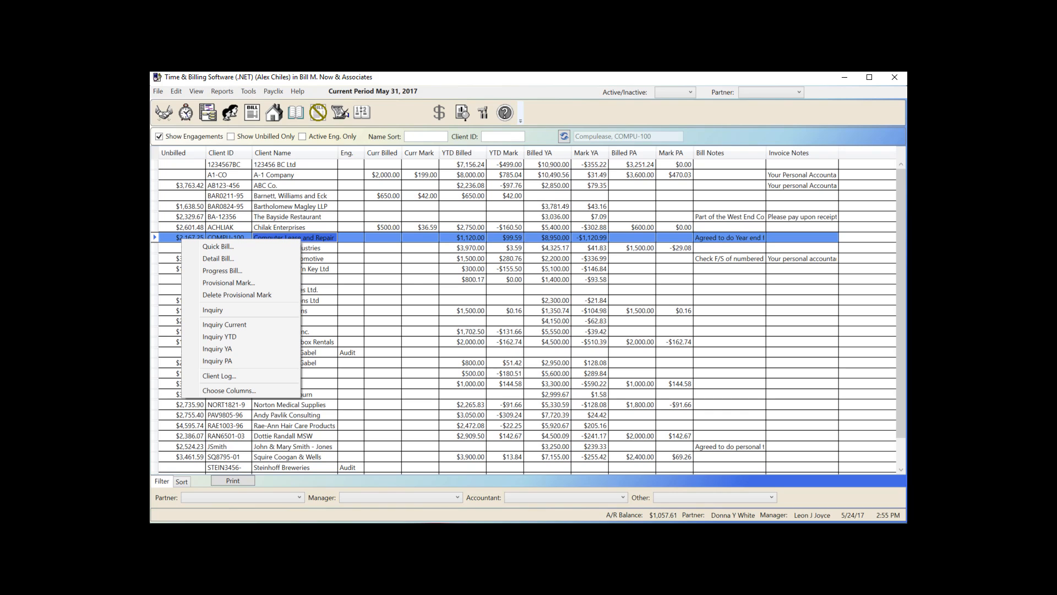
click(278, 259)
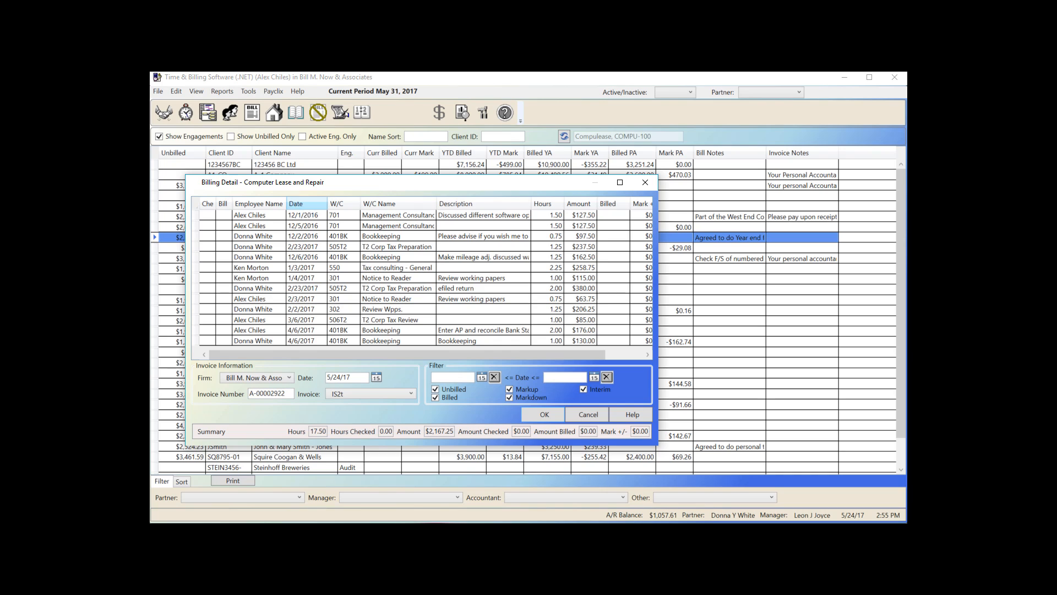
click(303, 203)
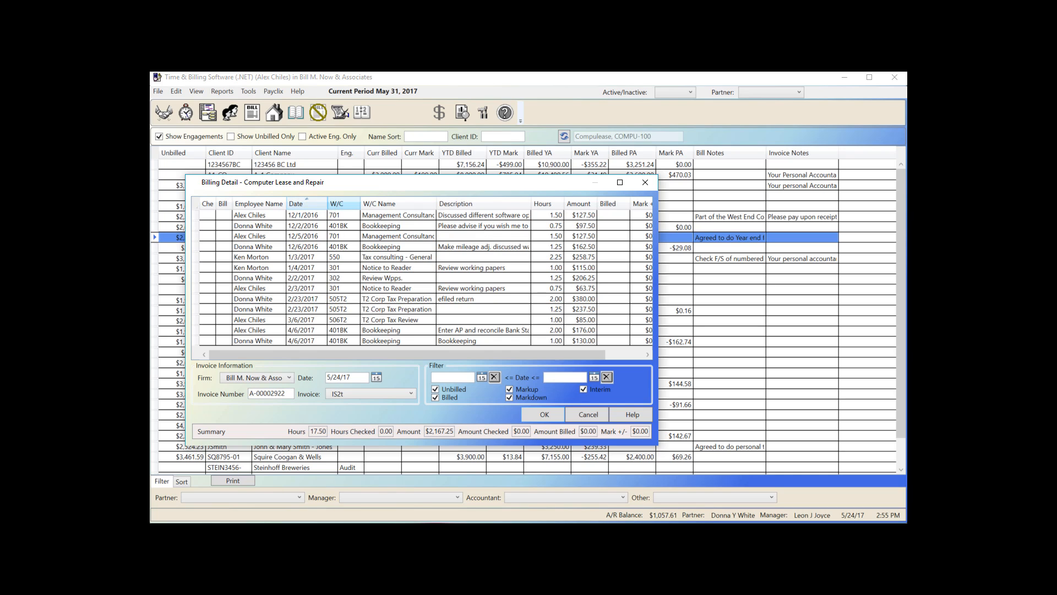
click(338, 204)
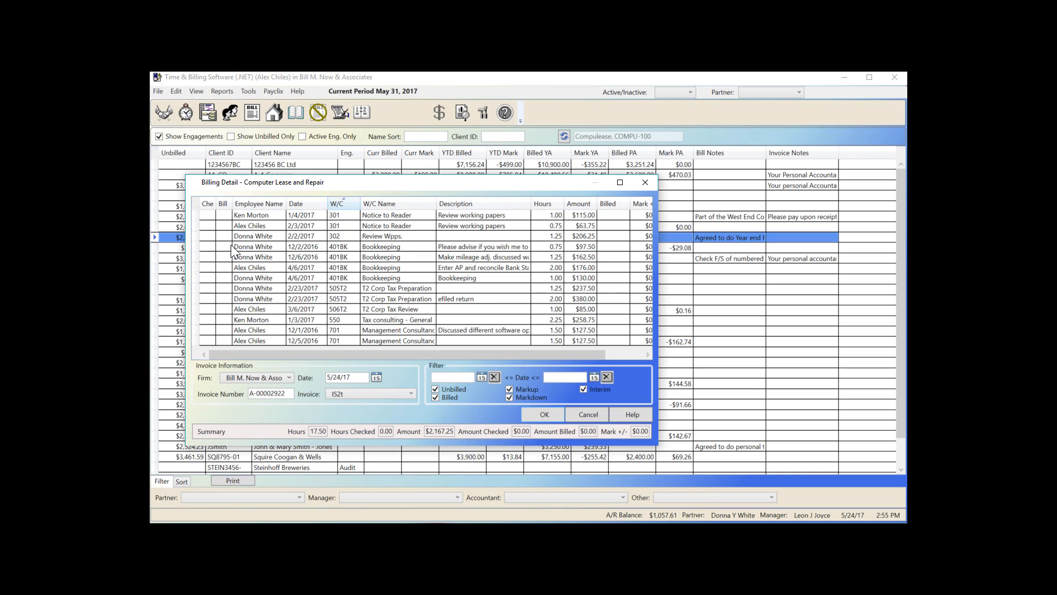
Check the four 401BK bookkeeping entries and the two 701 management consulting entries for billing
click(202, 246)
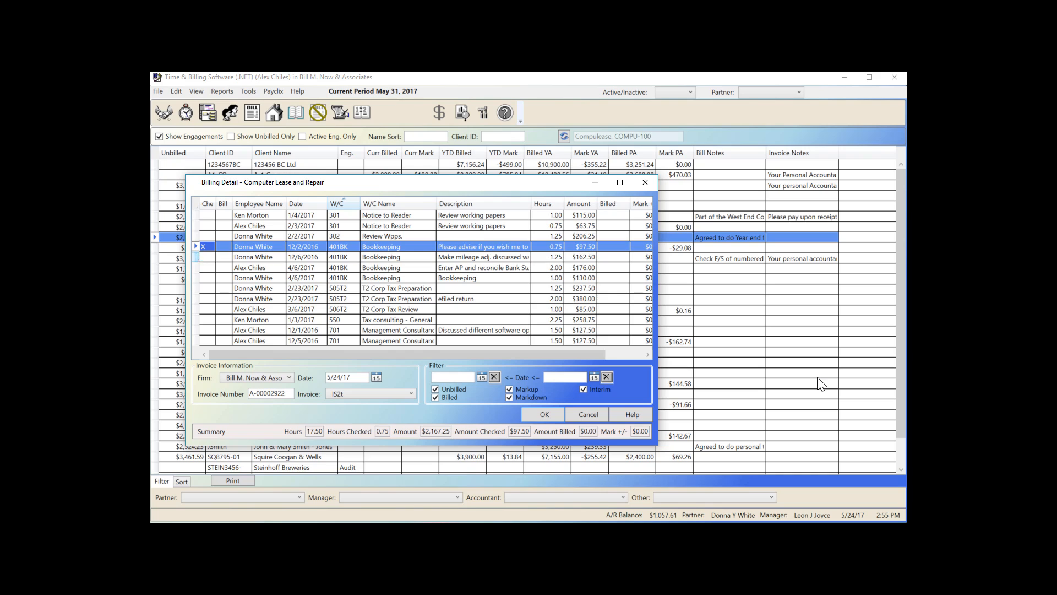
click(200, 257)
click(197, 267)
click(197, 277)
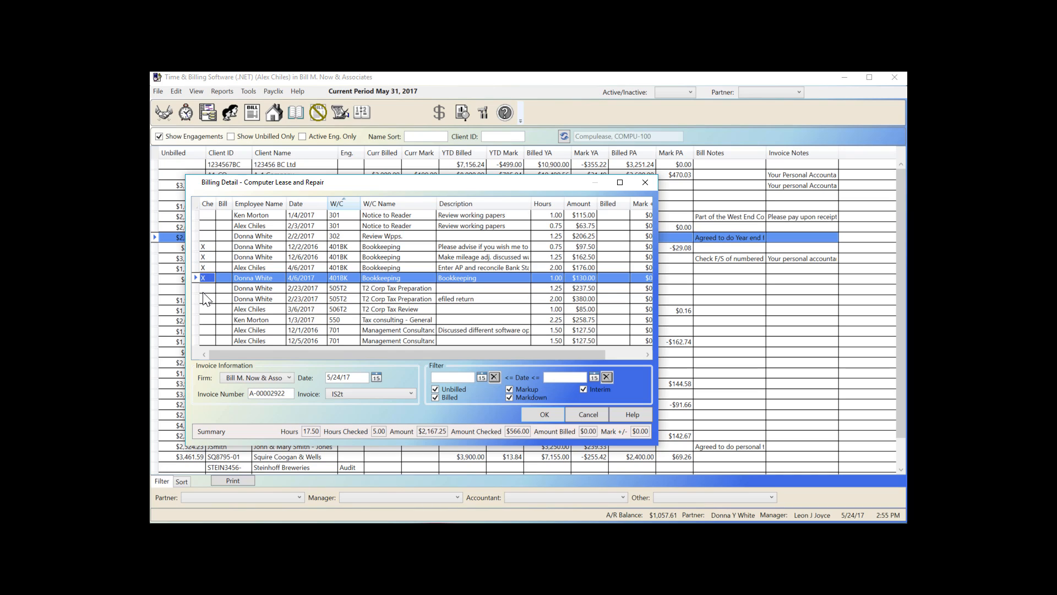
click(196, 330)
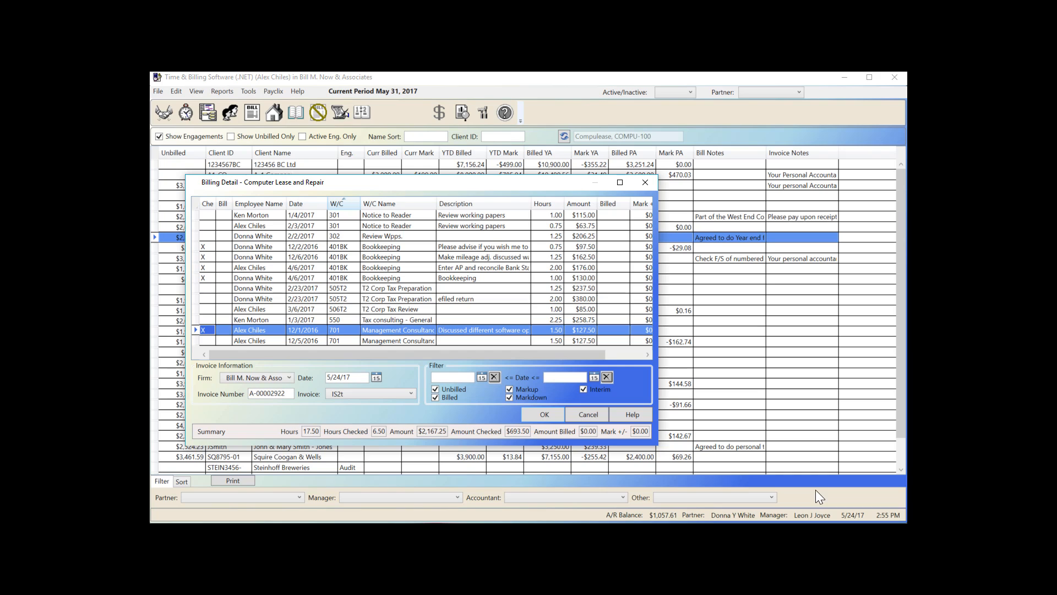
click(196, 340)
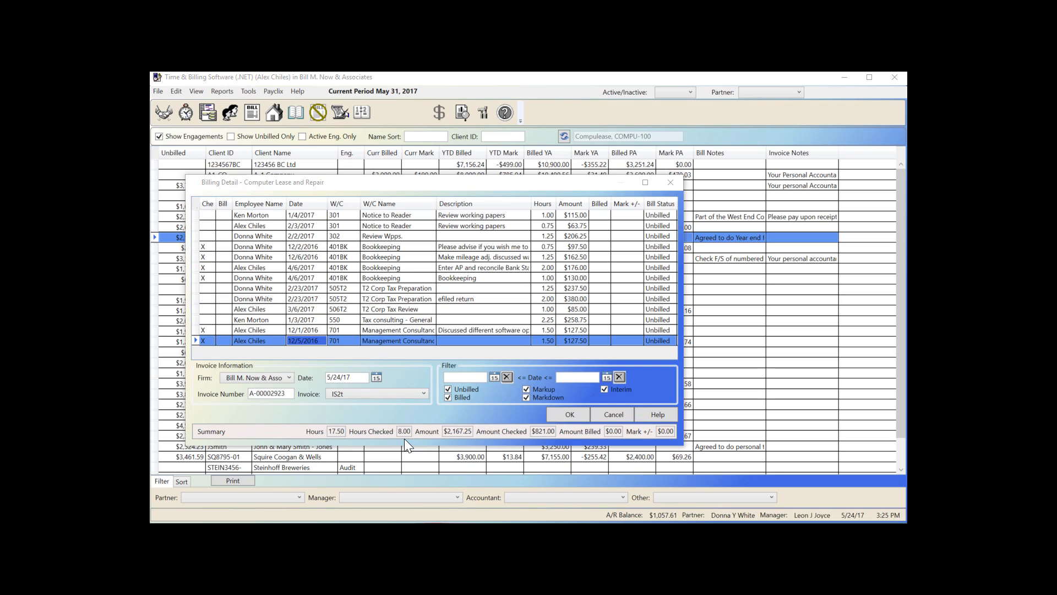
Final bill the checked entries at 800, and accept the billing detail and its tax assignment
right_click(288, 330)
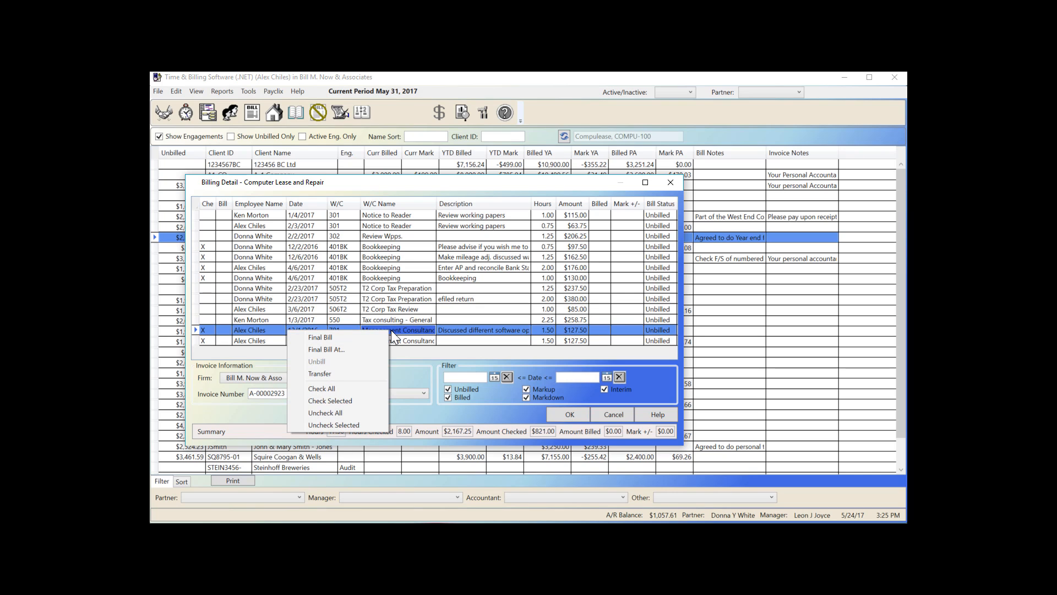
click(356, 351)
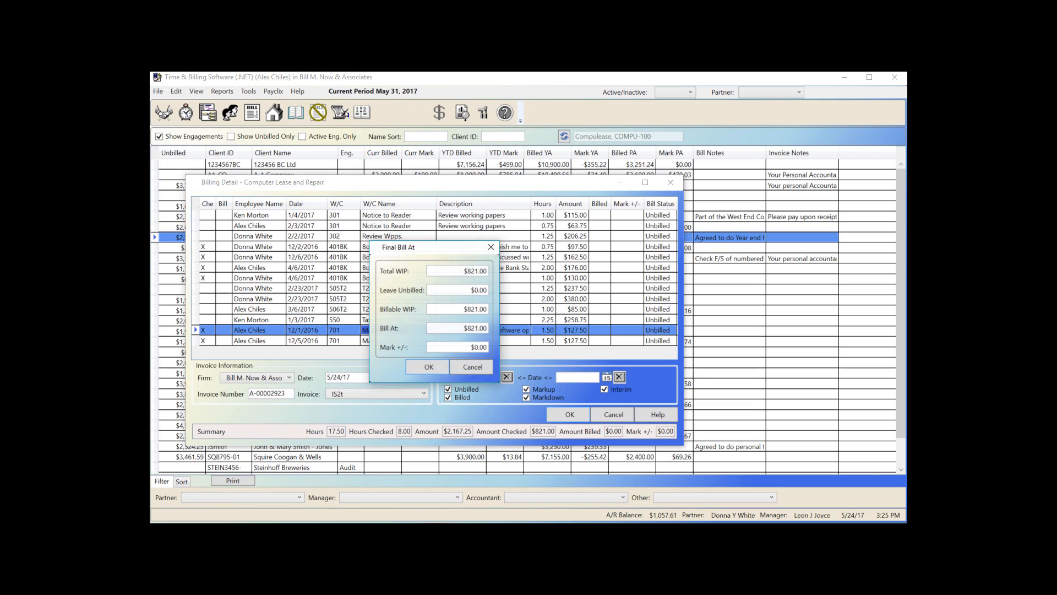
double_click(458, 326)
text(800)
click(425, 367)
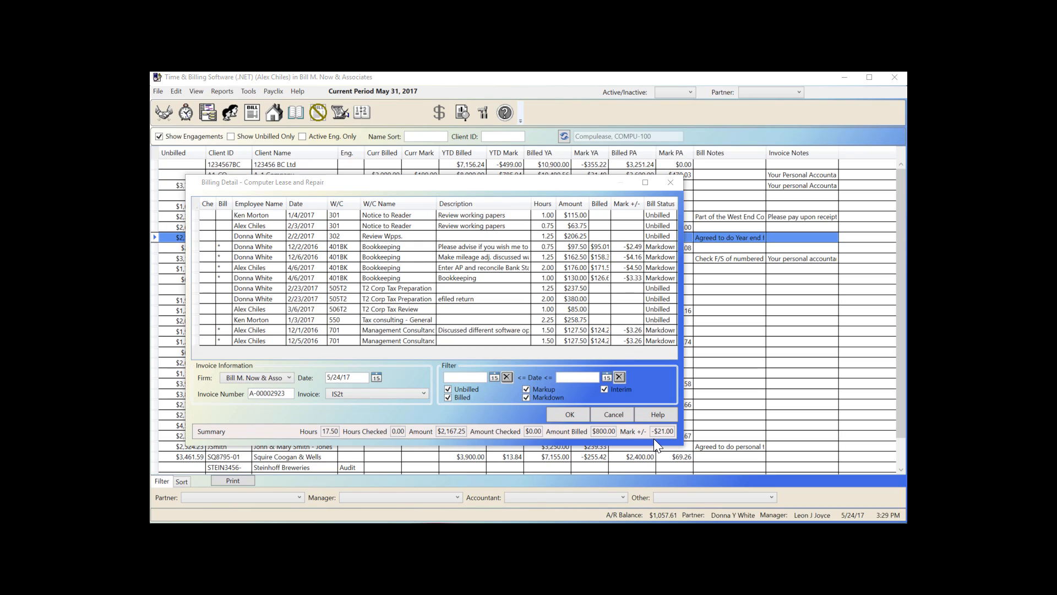
click(566, 415)
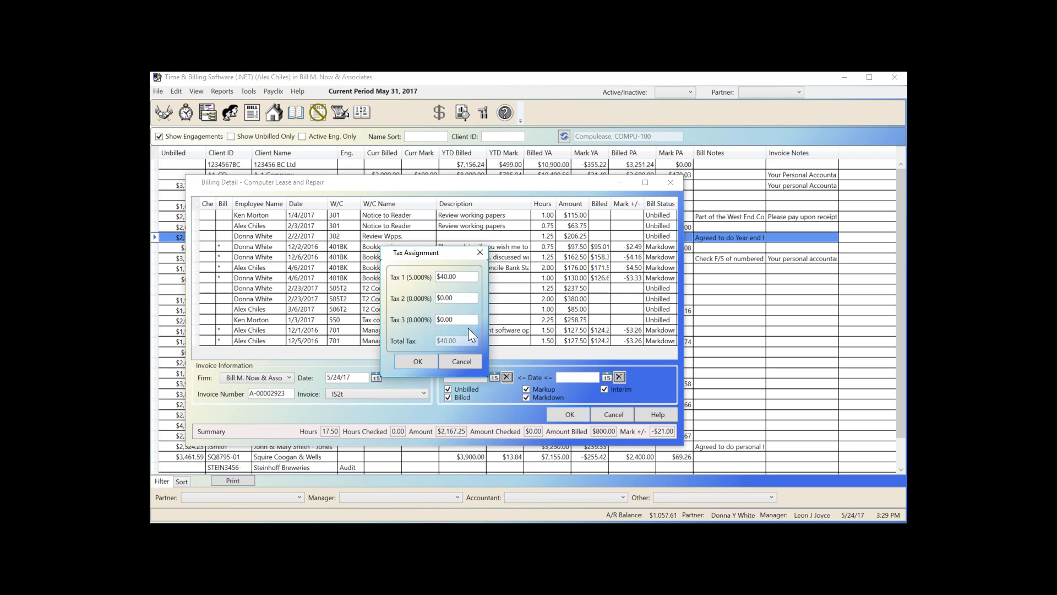
click(417, 361)
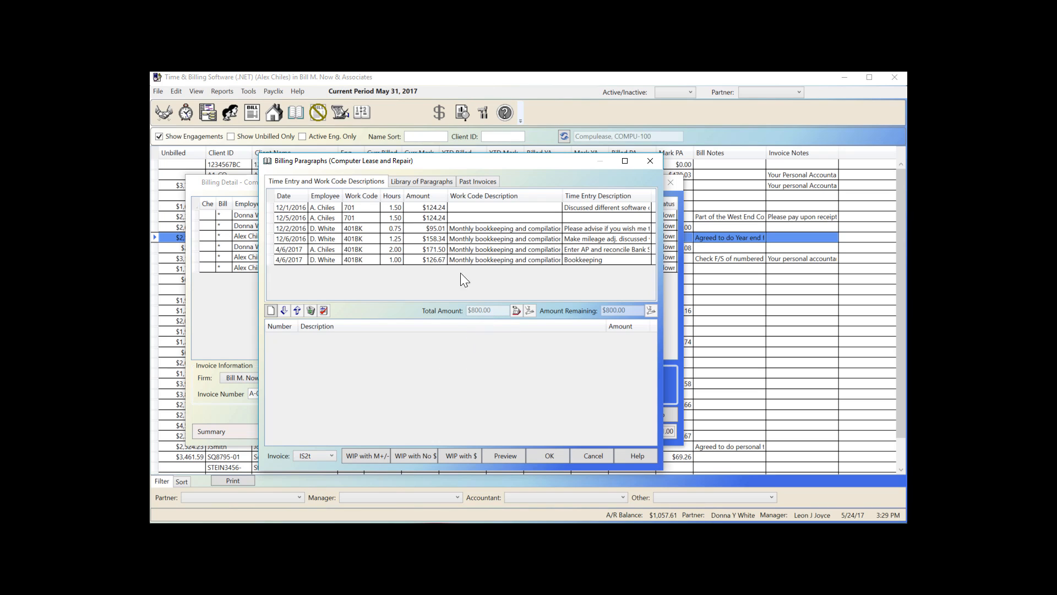
Add the business and tax consultation and third-quarter bookkeeping paragraphs from the past invoice dated 28/12/2016, and preview the invoice
click(477, 183)
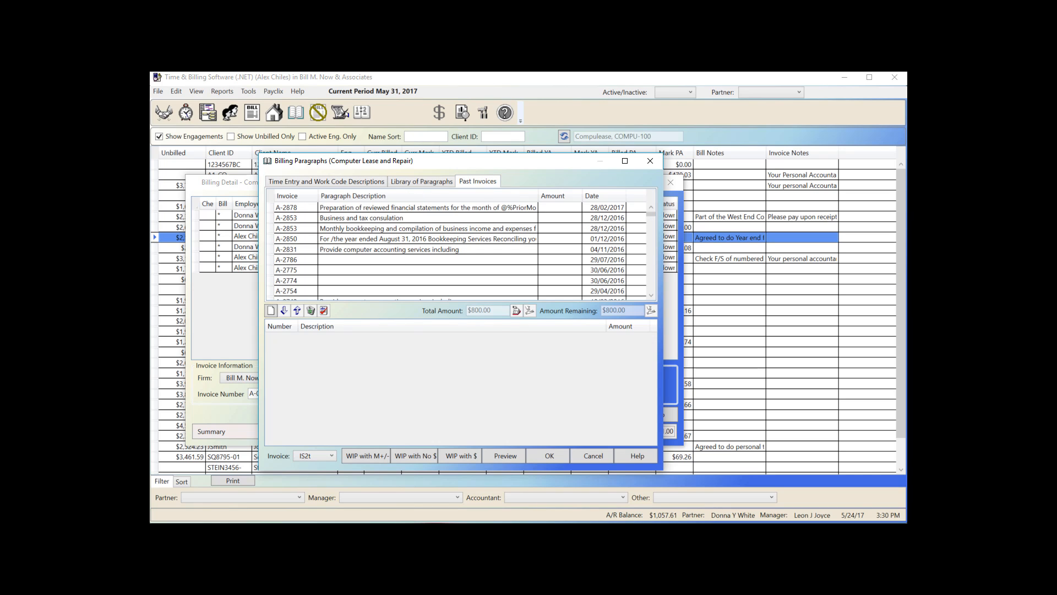
click(277, 218)
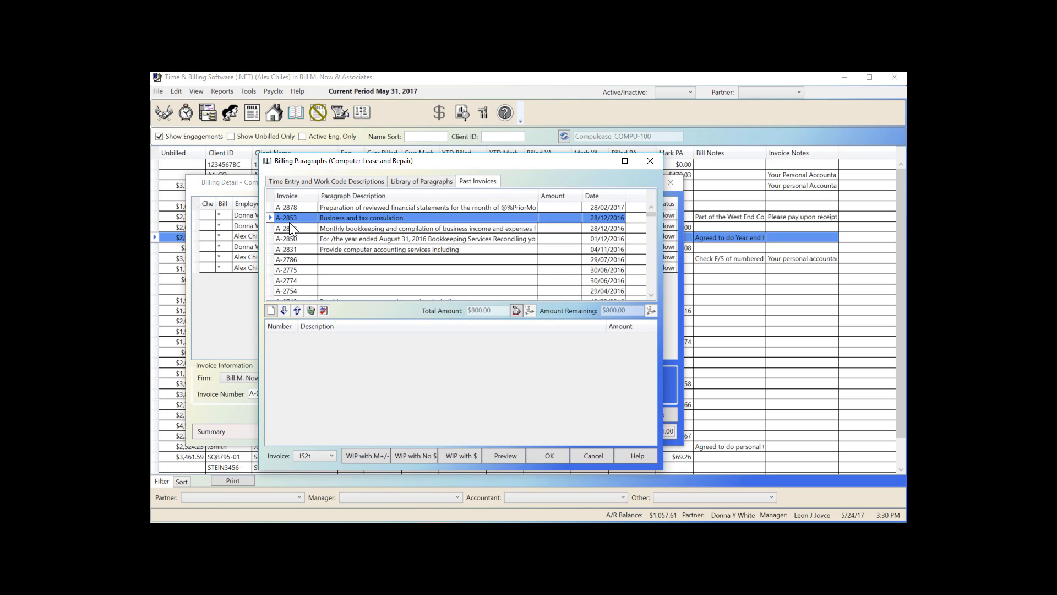
click(516, 310)
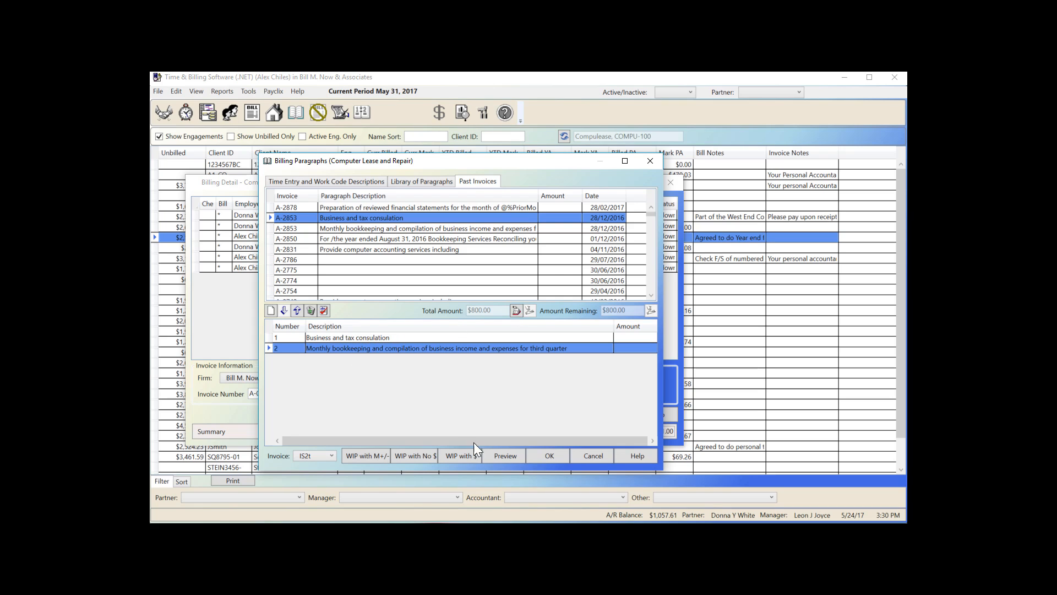
click(505, 456)
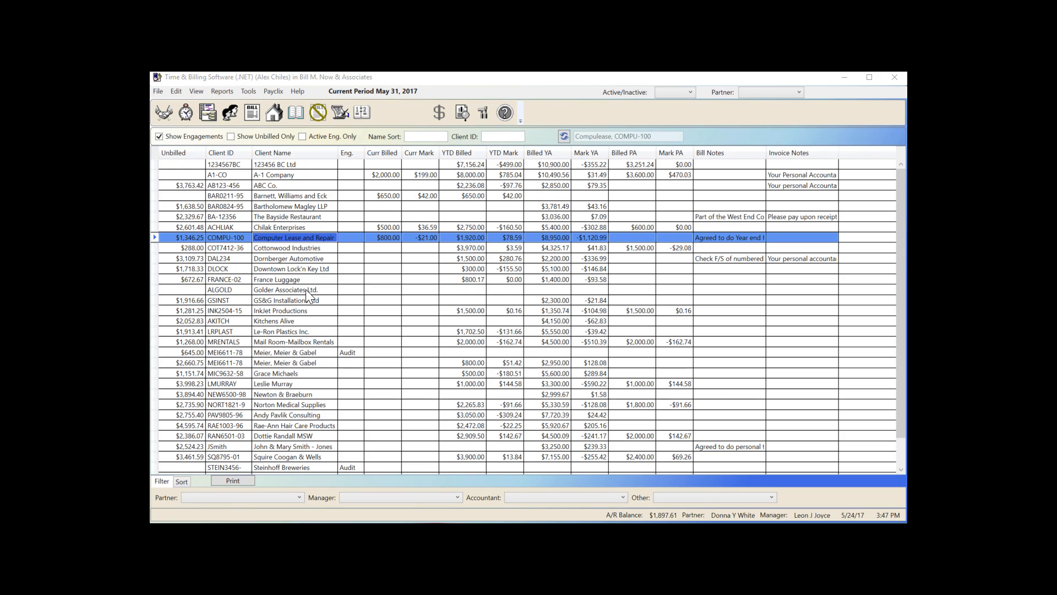
Create a Progress Bill for Golder Associates Ltd. at 500
click(307, 290)
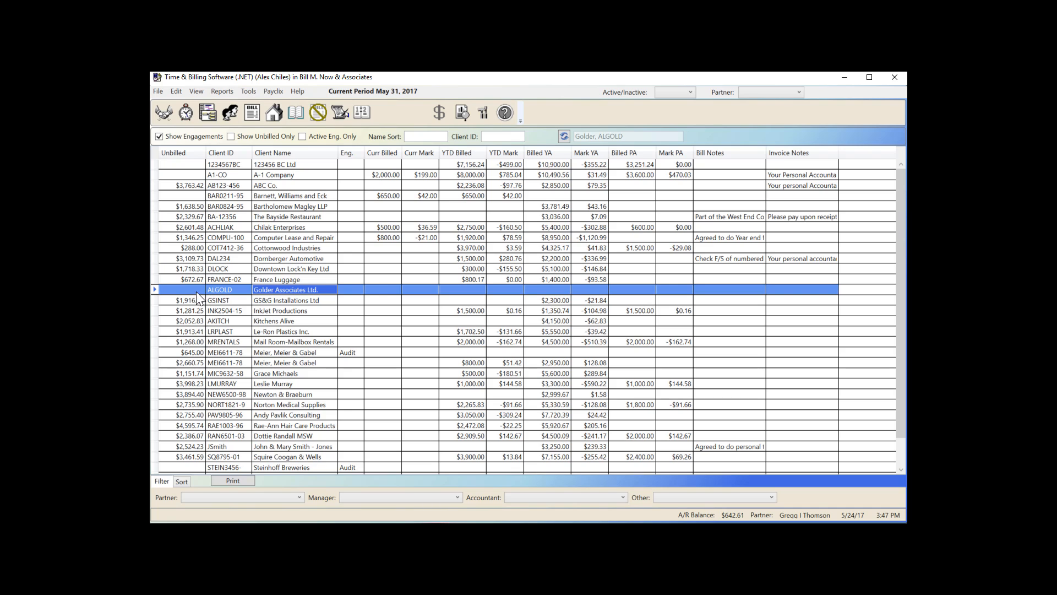
right_click(308, 289)
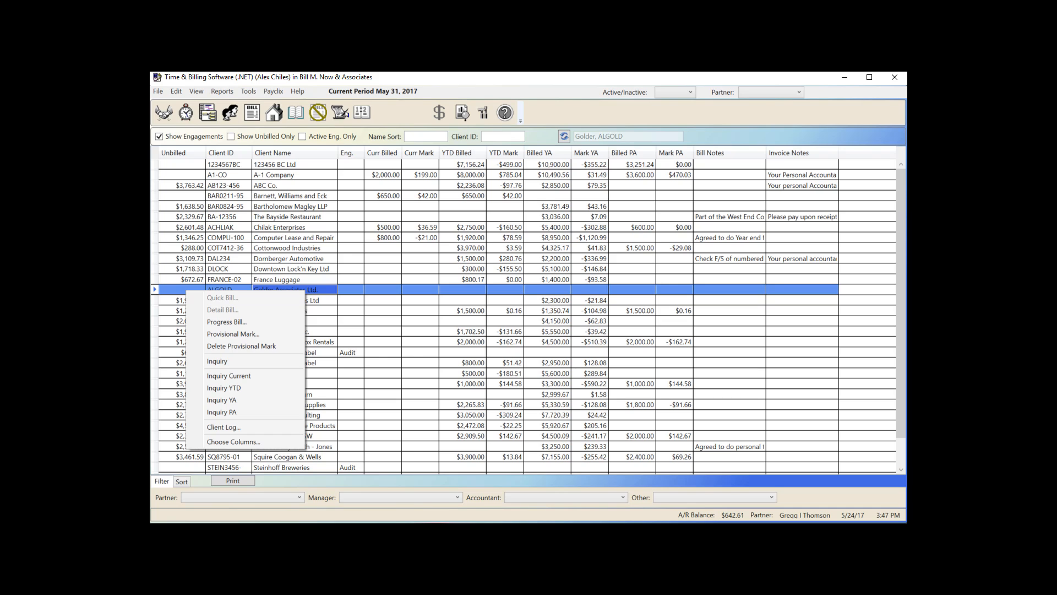
click(287, 322)
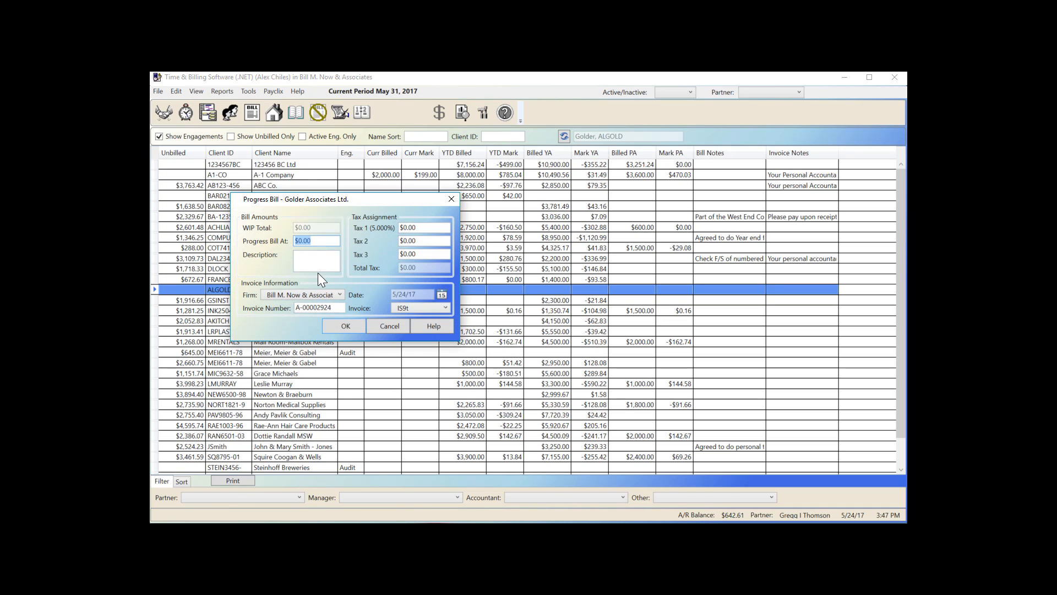
text(500)
click(345, 327)
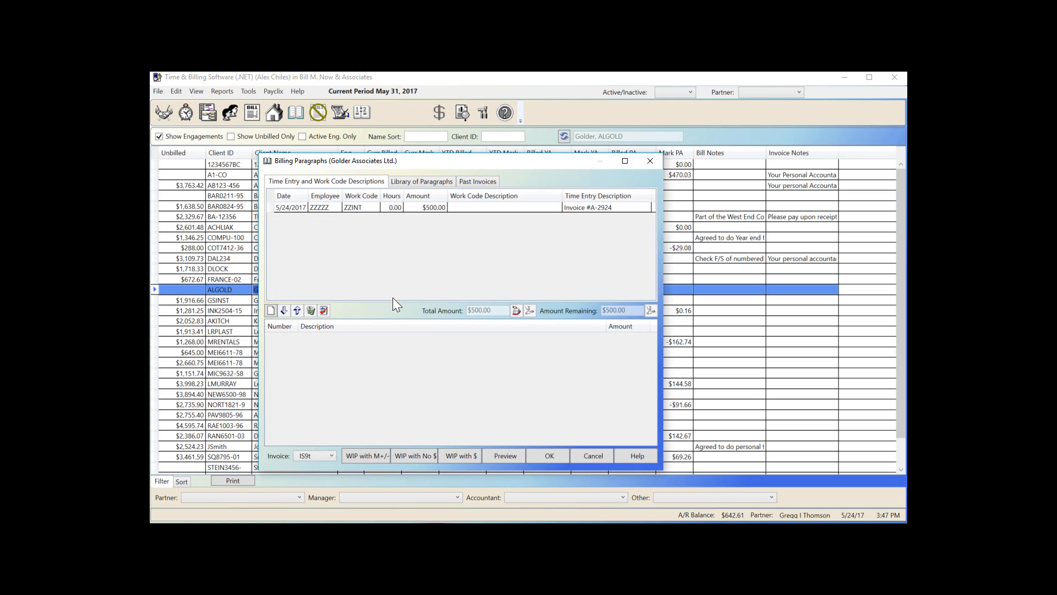
Add library paragraph 140 on intercompany working paper schedules to the Golder Associates invoice and accept the billing
click(407, 181)
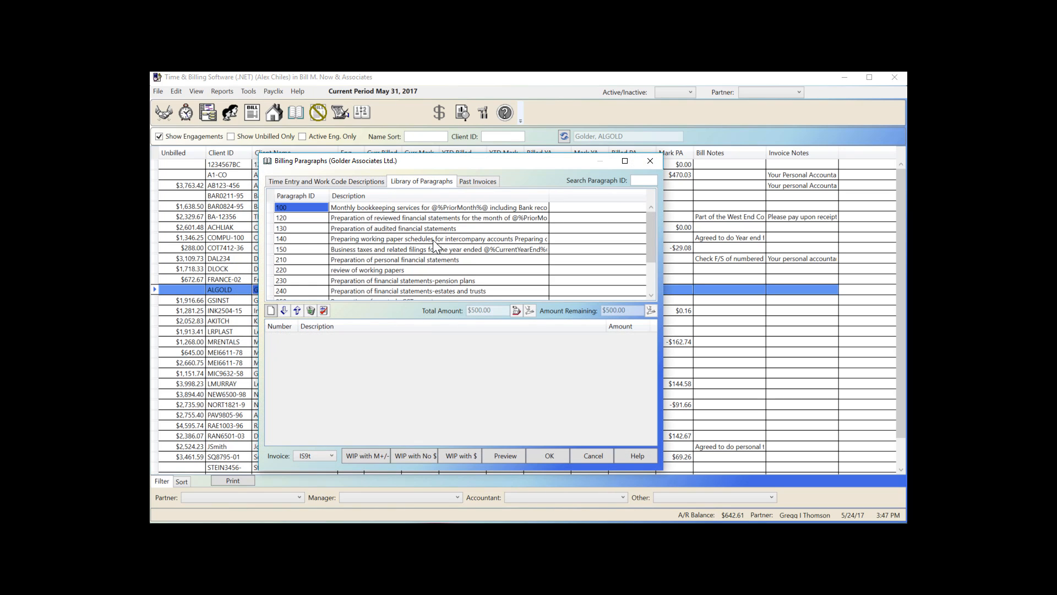
click(440, 238)
click(517, 310)
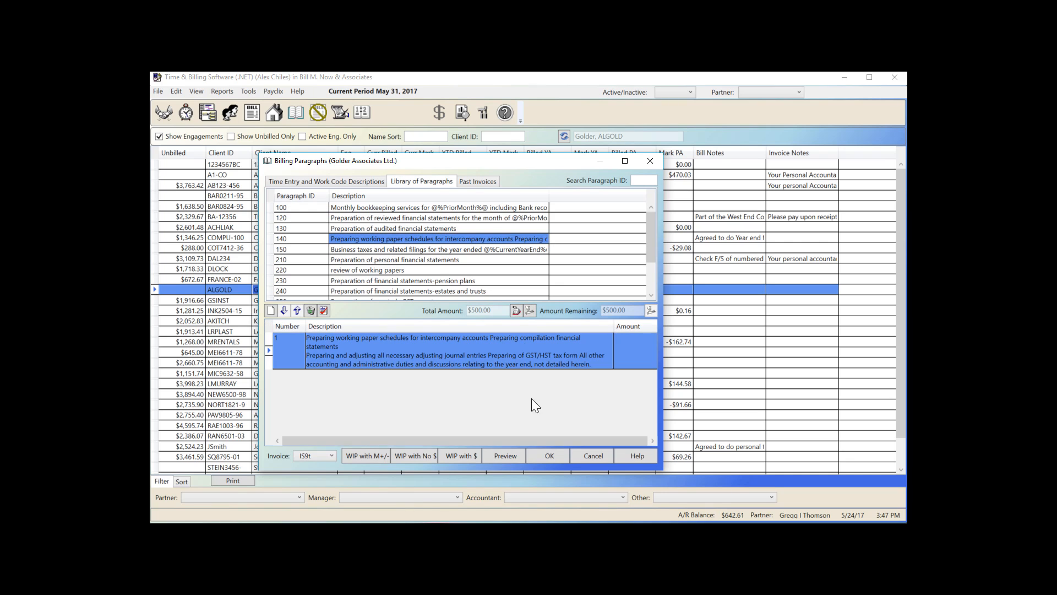
click(545, 457)
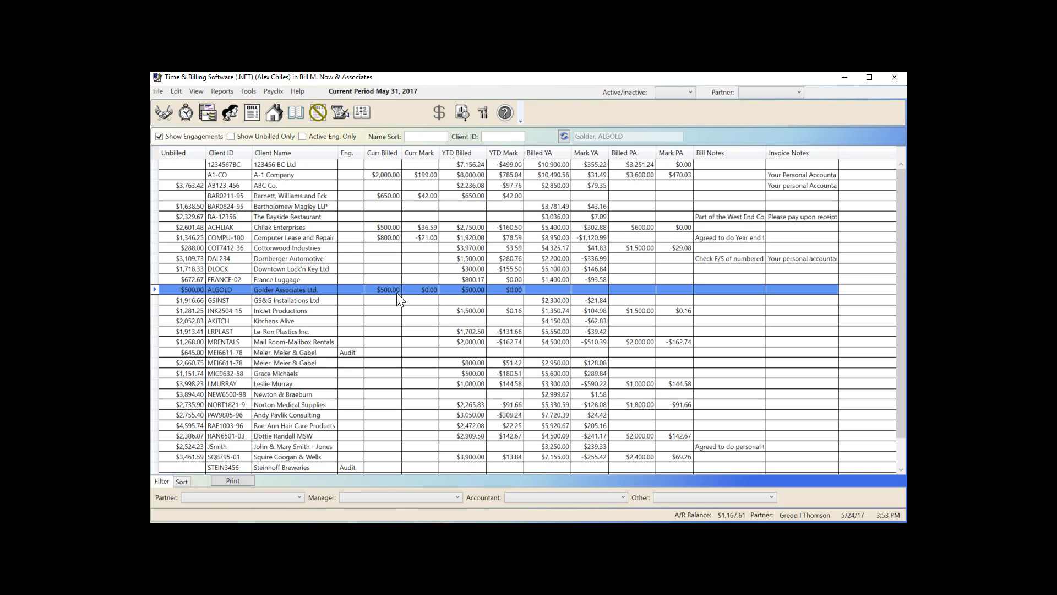
Review the WIP entries in the client inquiry for Golder Associates Ltd., and close the inquiry
right_click(272, 290)
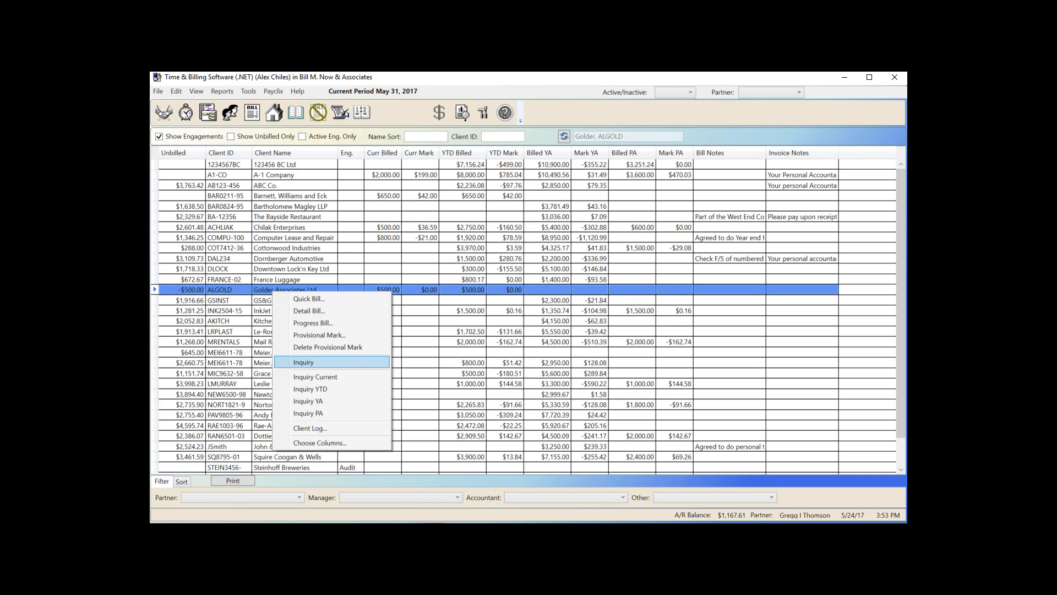
click(308, 362)
click(319, 229)
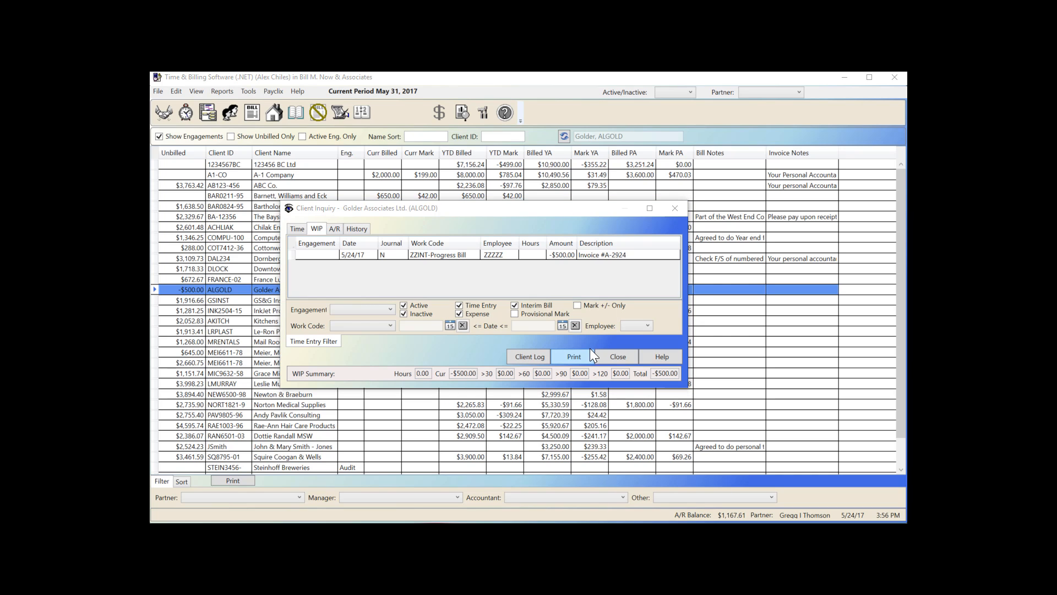
click(616, 356)
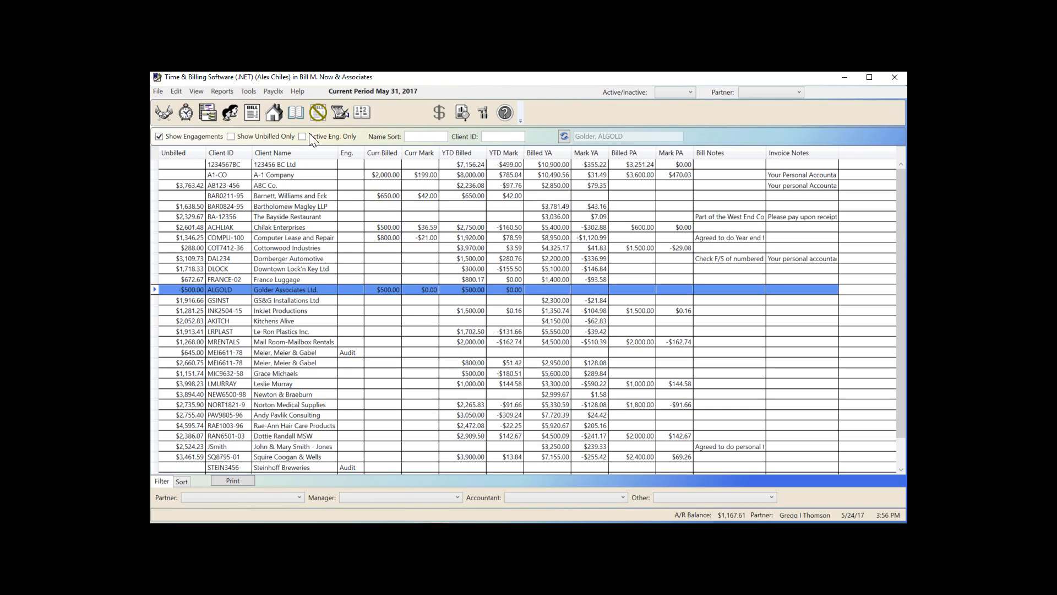
Open the Invoice Batch utility to view its filter options, and close it without generating a batch
click(249, 92)
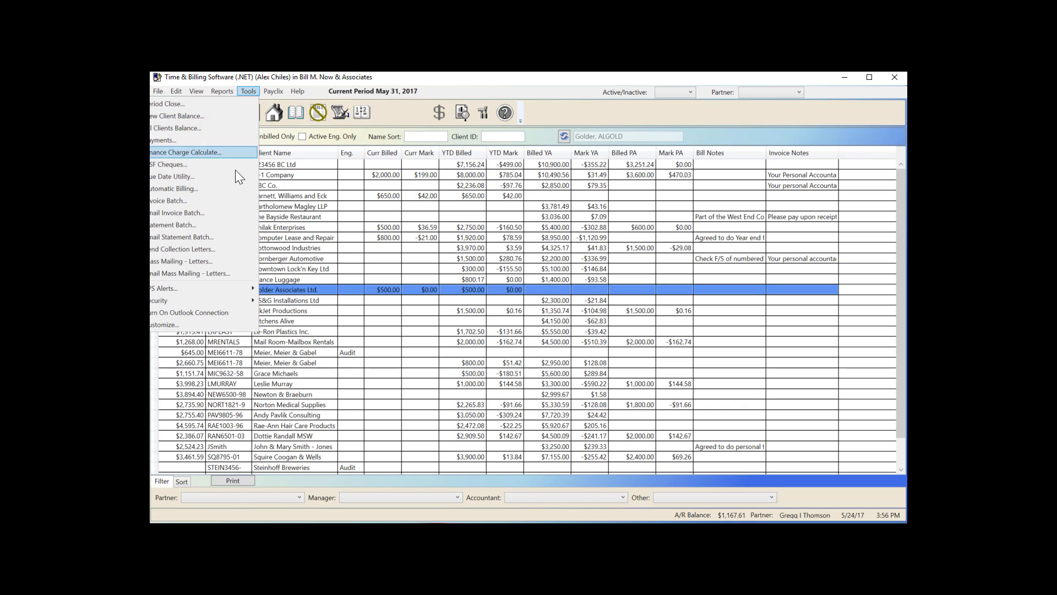
click(228, 203)
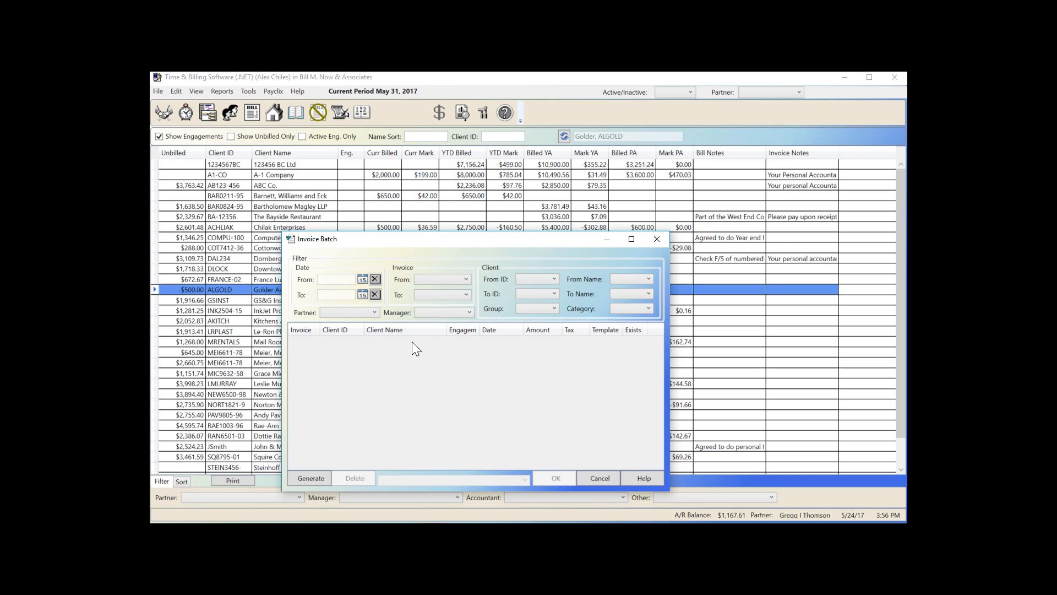
click(606, 478)
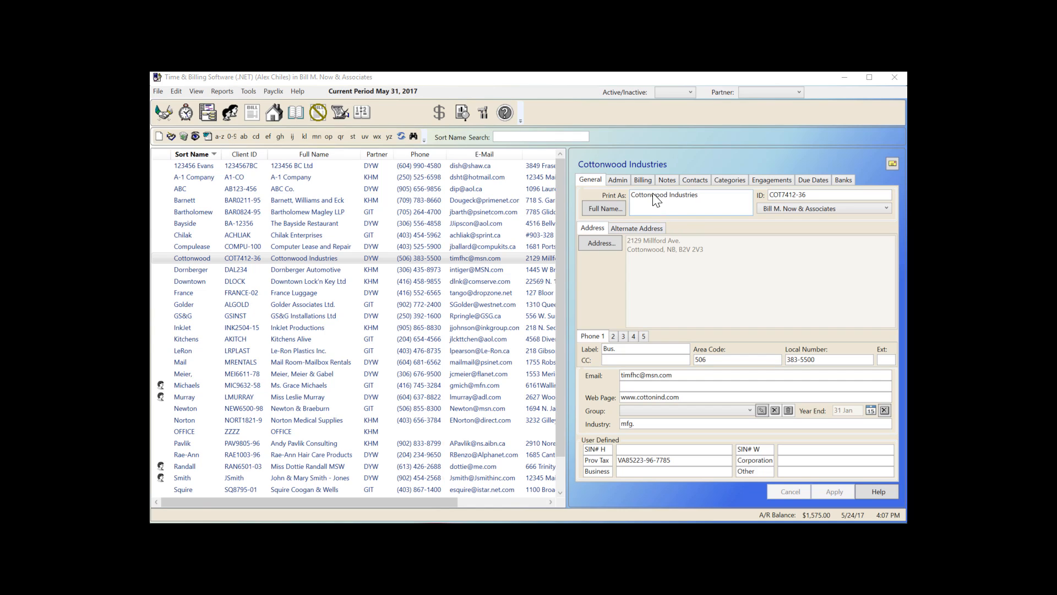
Review the automatic billing settings and billing paragraphs in the client record for Cottonwood Industries, and close the paragraphs window
click(644, 181)
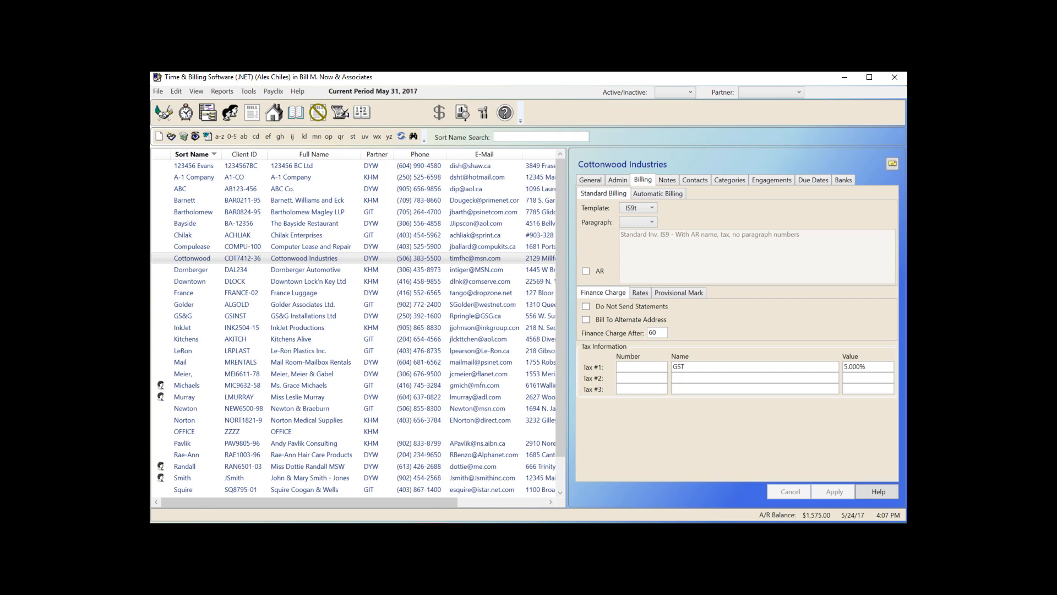
click(656, 193)
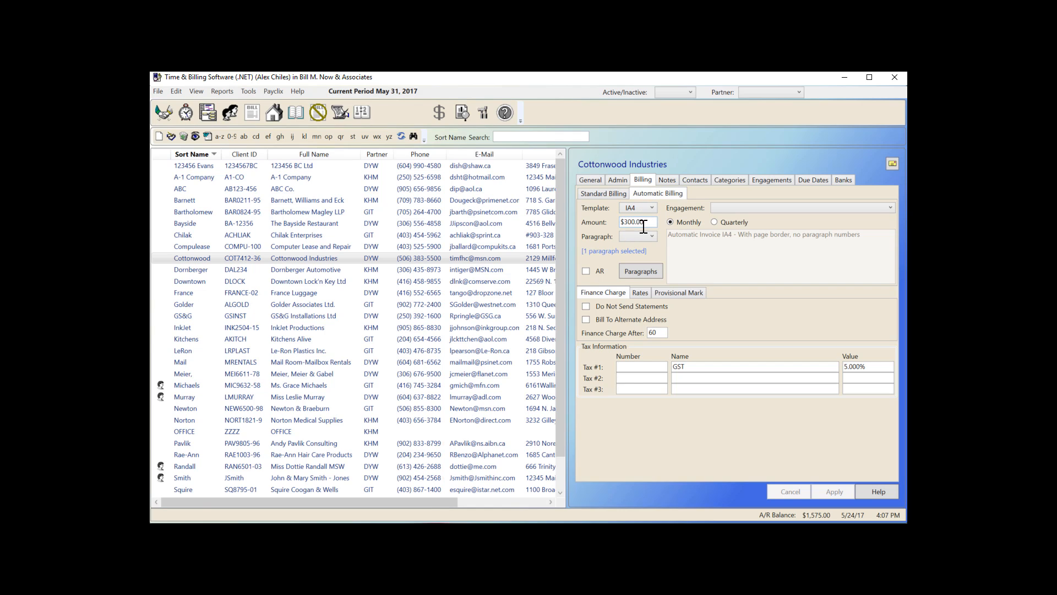
click(640, 271)
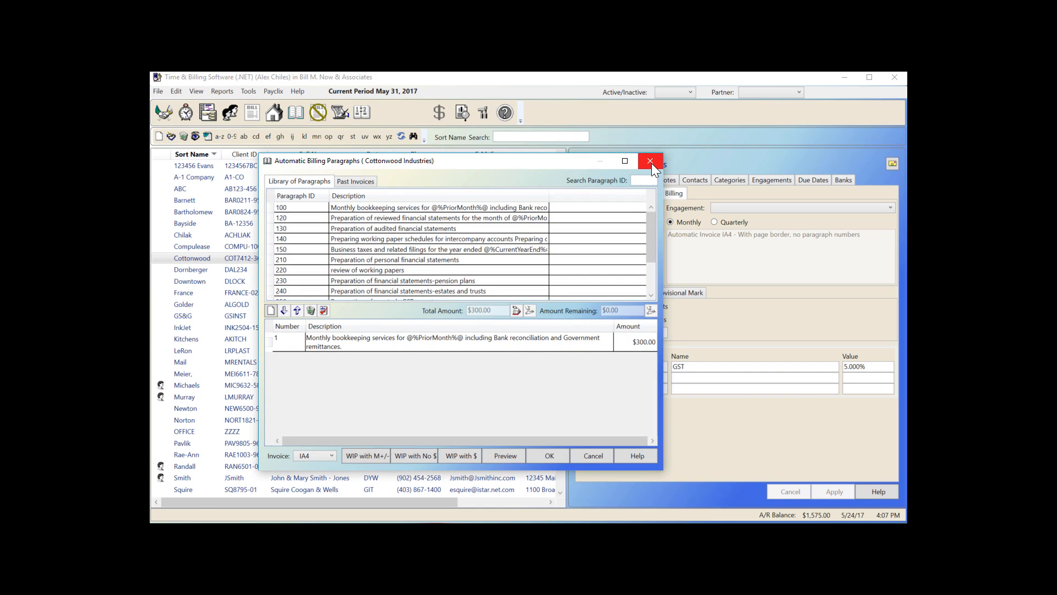
click(652, 162)
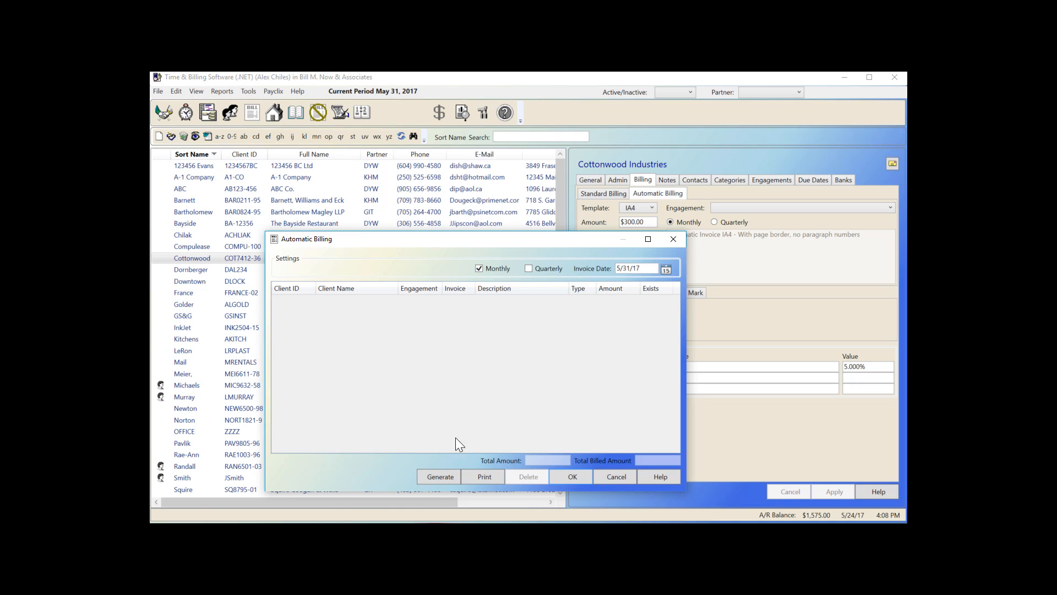
Generate the monthly automatic billings with invoice date 5/31/17 and accept them
click(439, 475)
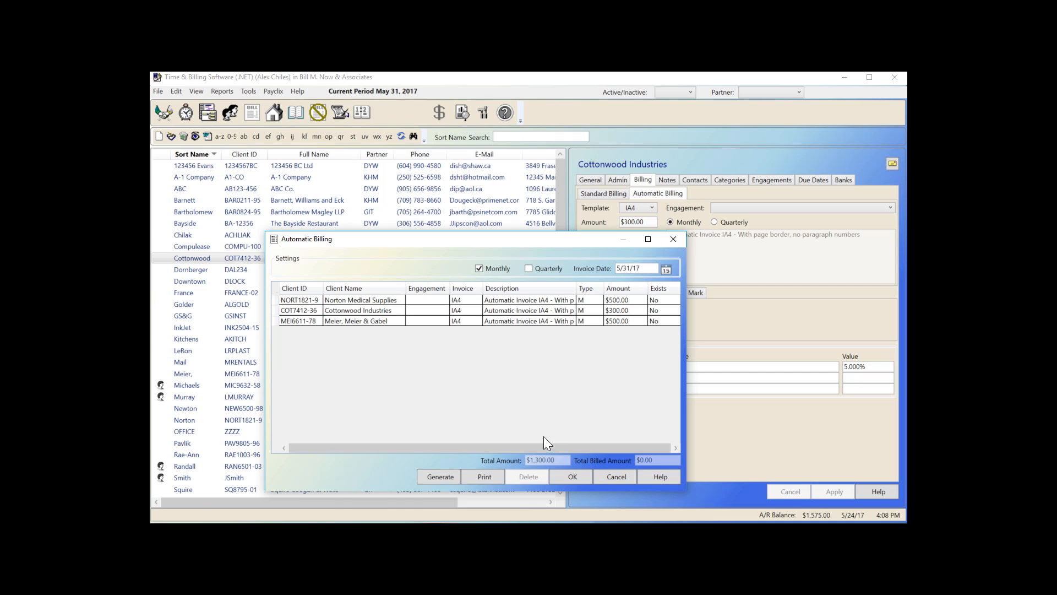
click(566, 478)
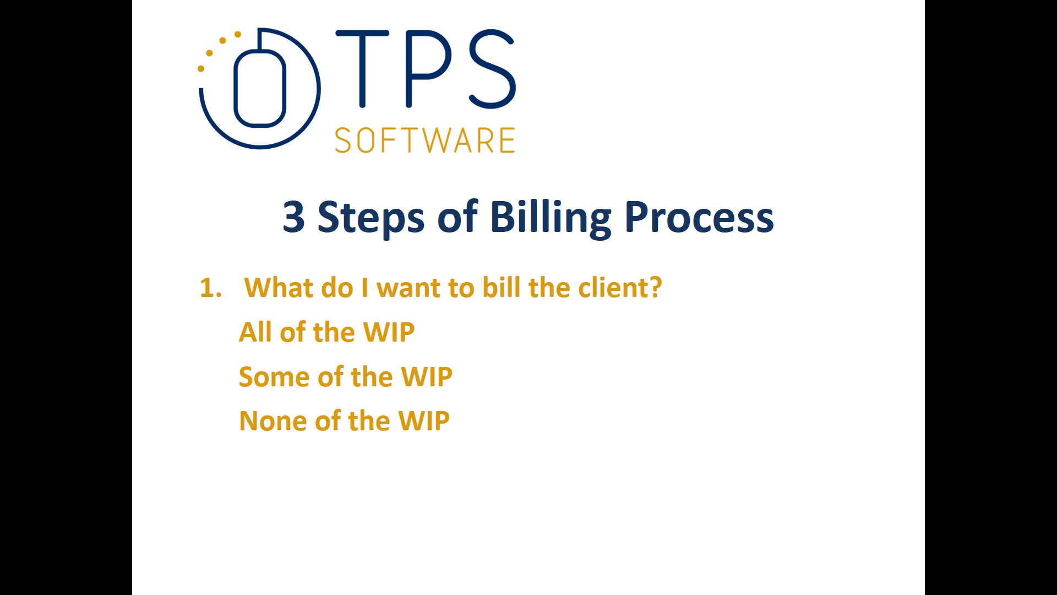
key(Right)
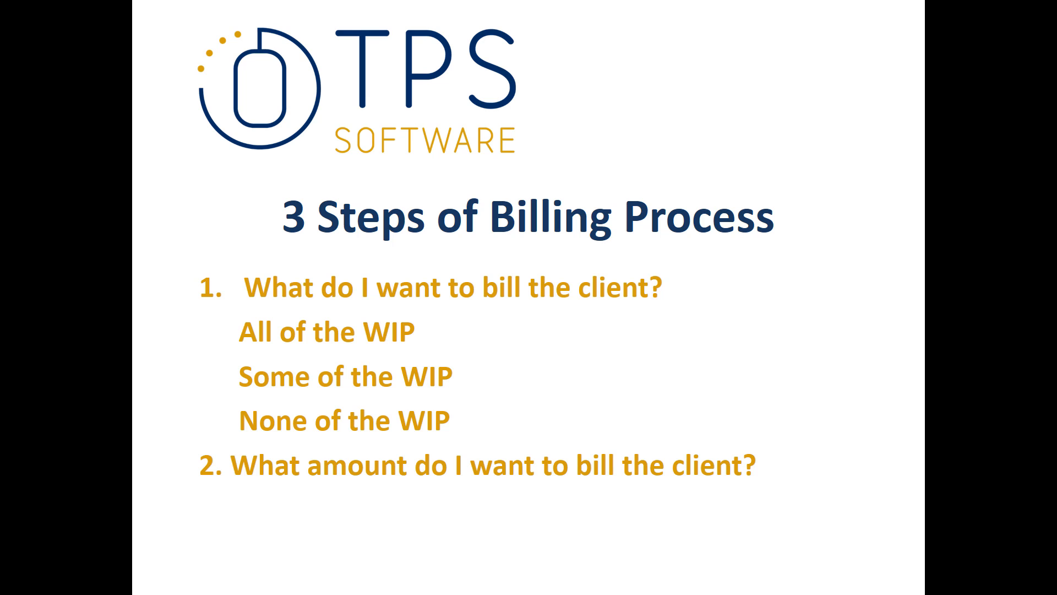